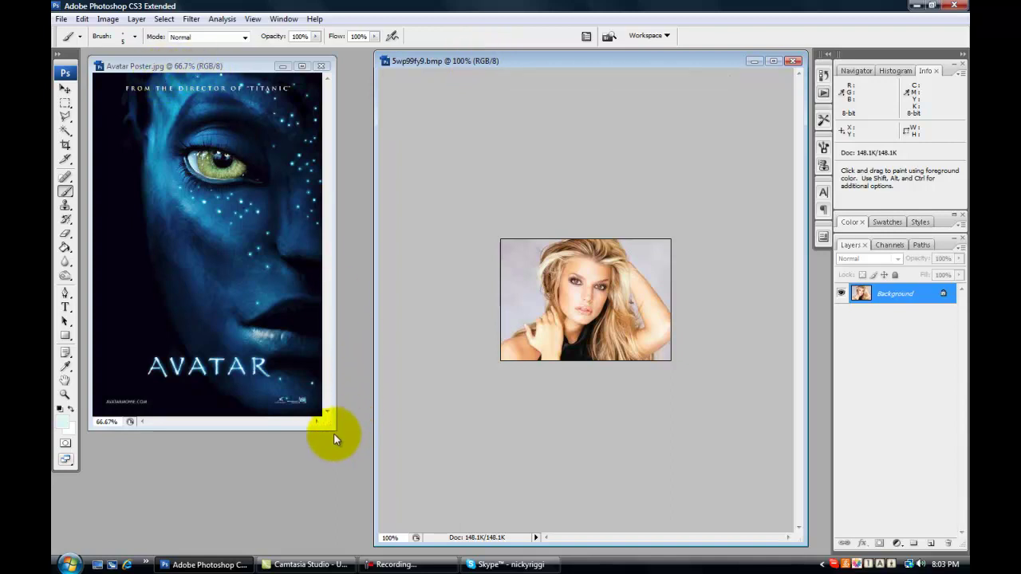
# Enlarge the Avatar poster window and sample a blue from the poster's face as the foreground color.
pyautogui.moveTo(333, 431); pyautogui.dragTo(361, 541)
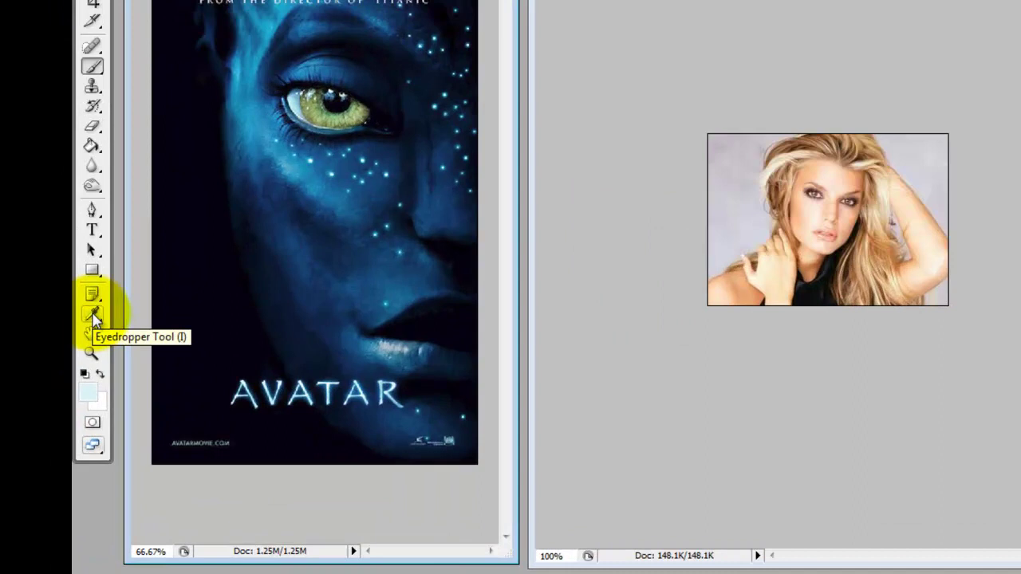
pyautogui.click(65, 366)
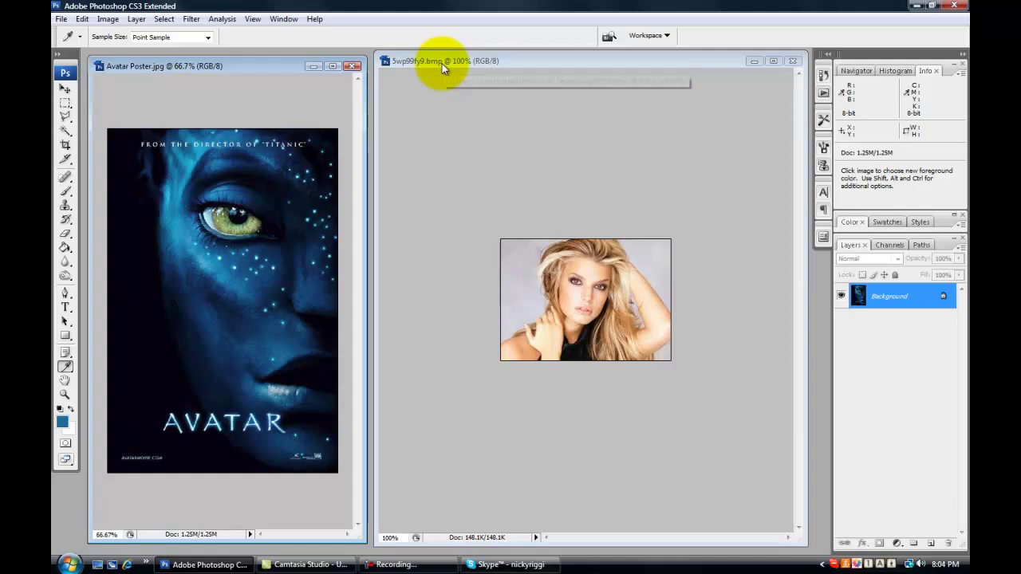
# Set up the Brush tool for the portrait 5wp99fy9.bmp with Color mode and 75% opacity.
pyautogui.click(423, 62)
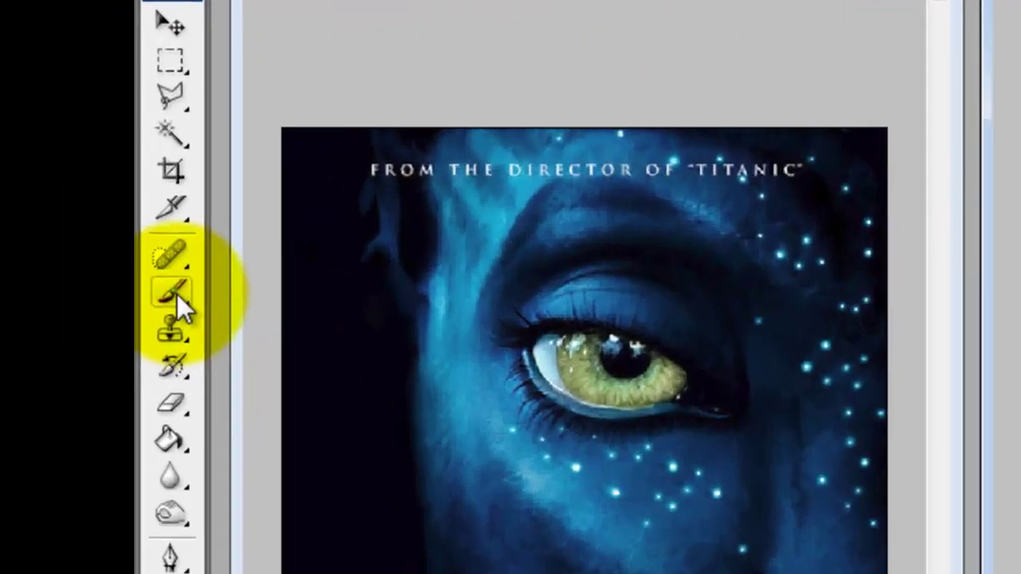
pyautogui.click(177, 299)
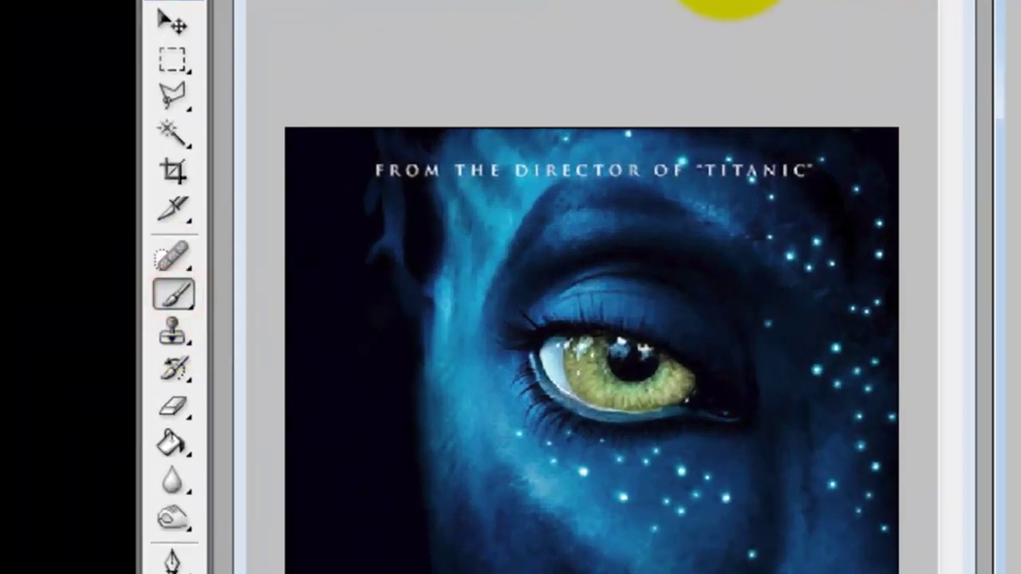
pyautogui.click(648, 1)
pyautogui.moveTo(644, 77); pyautogui.dragTo(645, 128)
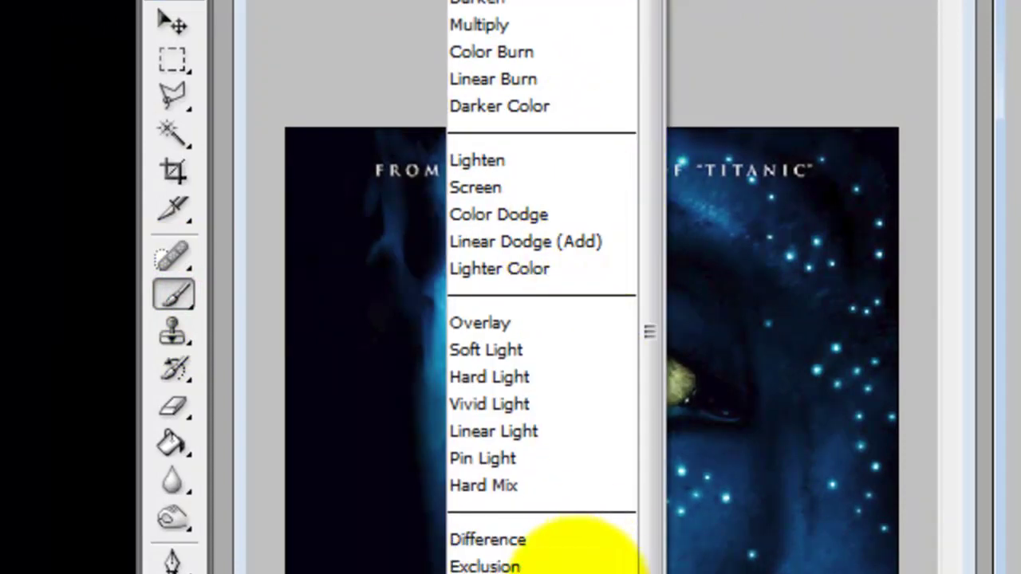
pyautogui.click(479, 573)
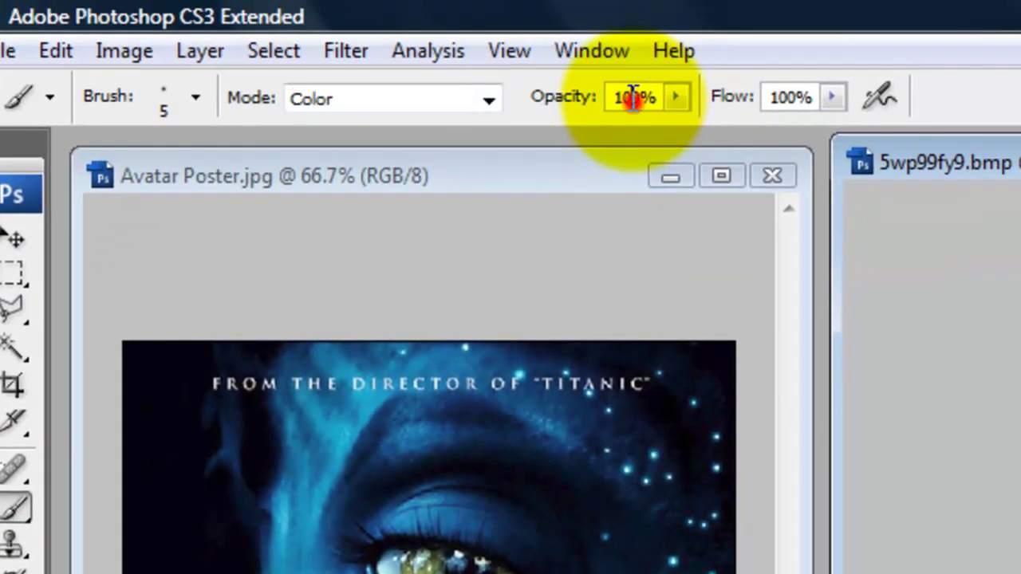
pyautogui.moveTo(633, 99); pyautogui.dragTo(600, 89)
pyautogui.write('5')
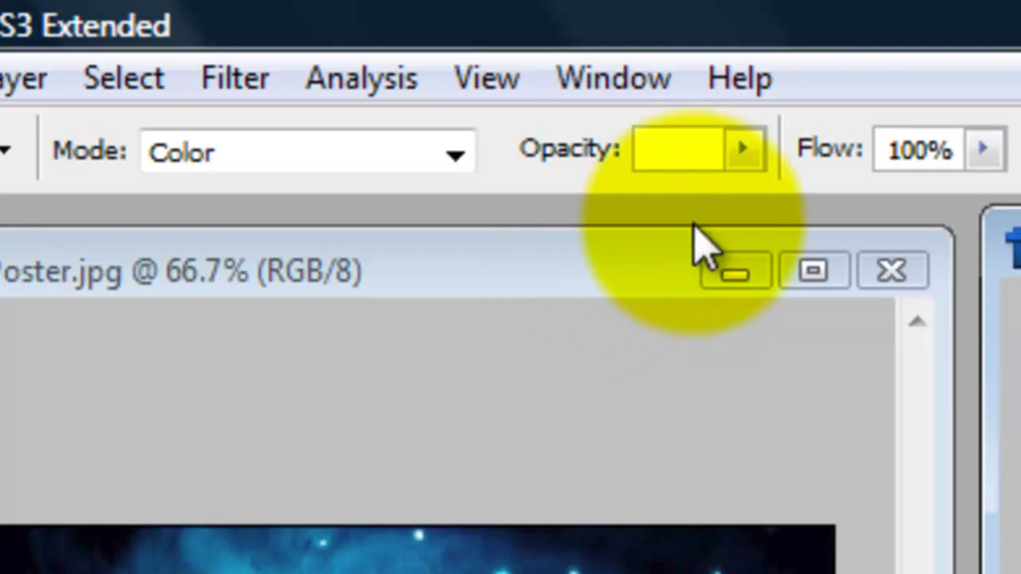
pyautogui.write('75')
pyautogui.press('Return')
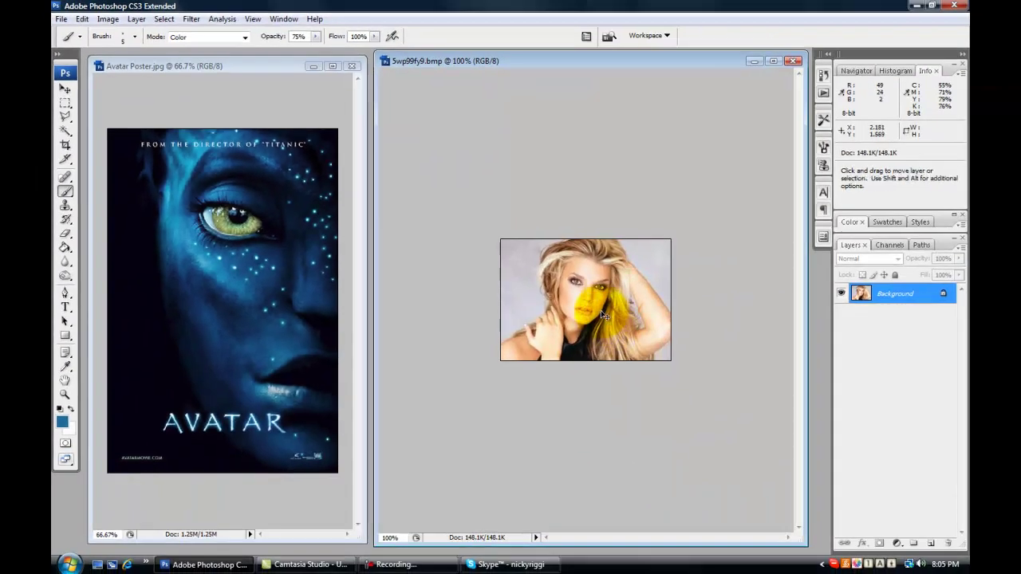
# Set the brush's master diameter to 44 px for painting the portrait's face.
pyautogui.hotkey('ctrl', '+')
pyautogui.hotkey('ctrl', '+')
pyautogui.hotkey('ctrl', '+')
pyautogui.rightClick(571, 233)
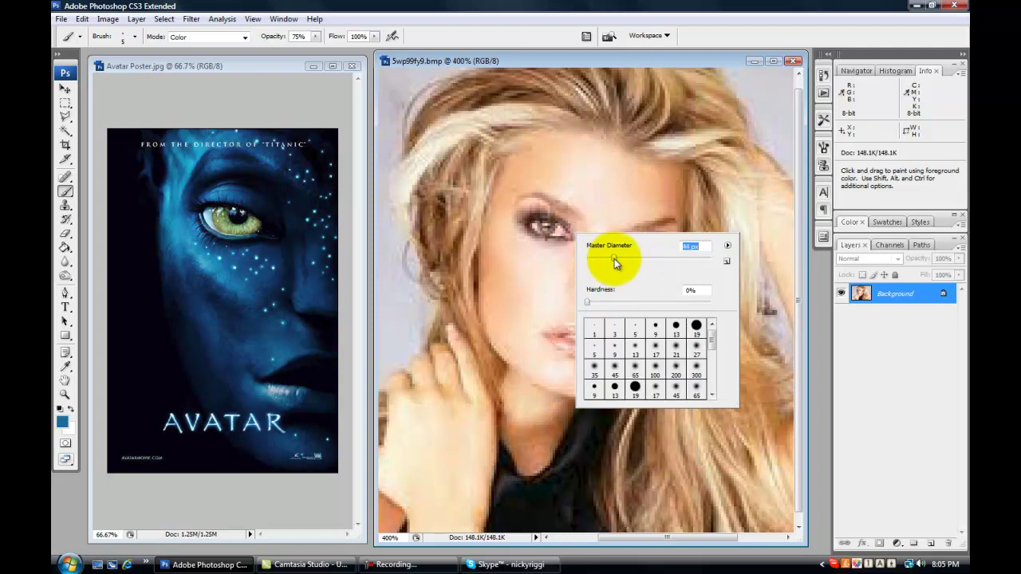
pyautogui.moveTo(614, 258); pyautogui.dragTo(615, 258)
# Paint the woman's whole face blue directly on the Background layer.
pyautogui.click(553, 175)
pyautogui.moveTo(554, 175)
pyautogui.mouseDown()
pyautogui.moveTo(617, 175)
pyautogui.moveTo(573, 166)
pyautogui.moveTo(533, 187)
pyautogui.moveTo(518, 265)
pyautogui.moveTo(526, 308)
pyautogui.moveTo(575, 355)
pyautogui.moveTo(593, 357)
pyautogui.moveTo(611, 327)
pyautogui.moveTo(631, 280)
pyautogui.moveTo(639, 212)
pyautogui.moveTo(602, 259)
pyautogui.moveTo(598, 209)
pyautogui.moveTo(513, 308)
pyautogui.moveTo(561, 353)
pyautogui.moveTo(535, 269)
pyautogui.moveTo(556, 204)
pyautogui.moveTo(600, 209)
pyautogui.moveTo(563, 308)
pyautogui.mouseUp()
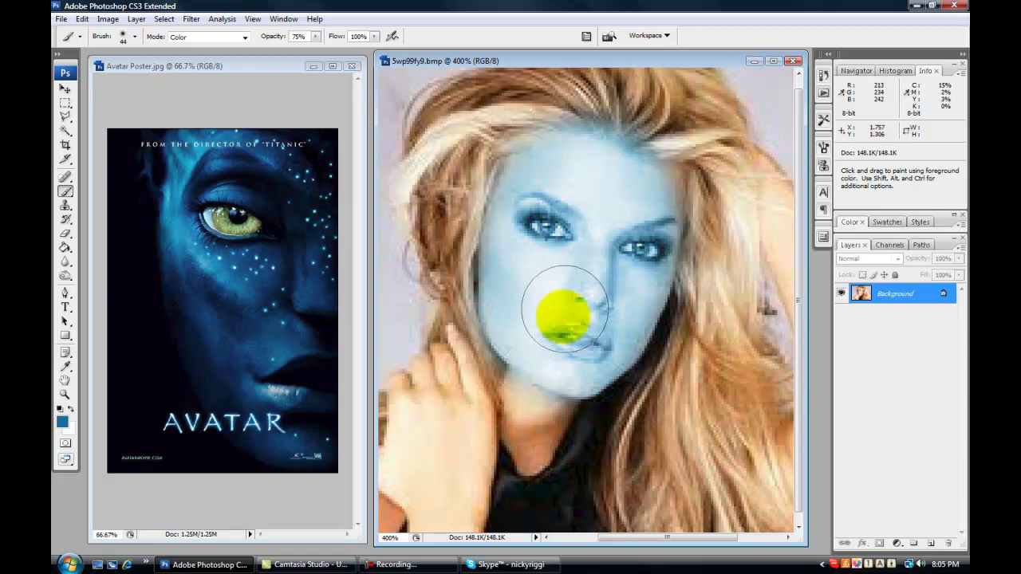
# Raise the brush opacity to 90%.
pyautogui.click(298, 36)
pyautogui.write('90')
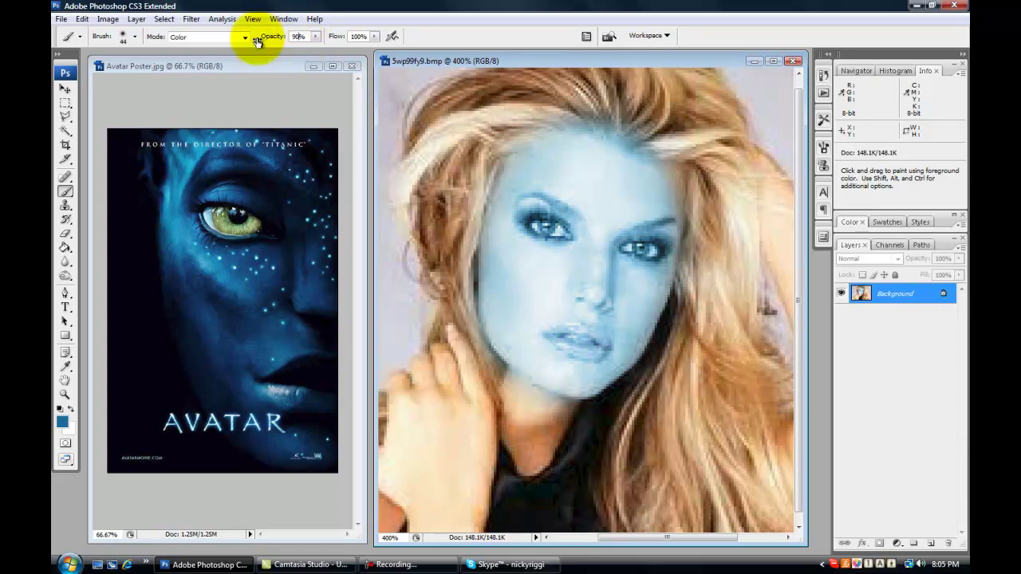
pyautogui.write('0')
# Add another blue stroke to the forehead and undo all the face painting on the Background layer.
pyautogui.moveTo(554, 177); pyautogui.dragTo(616, 194)
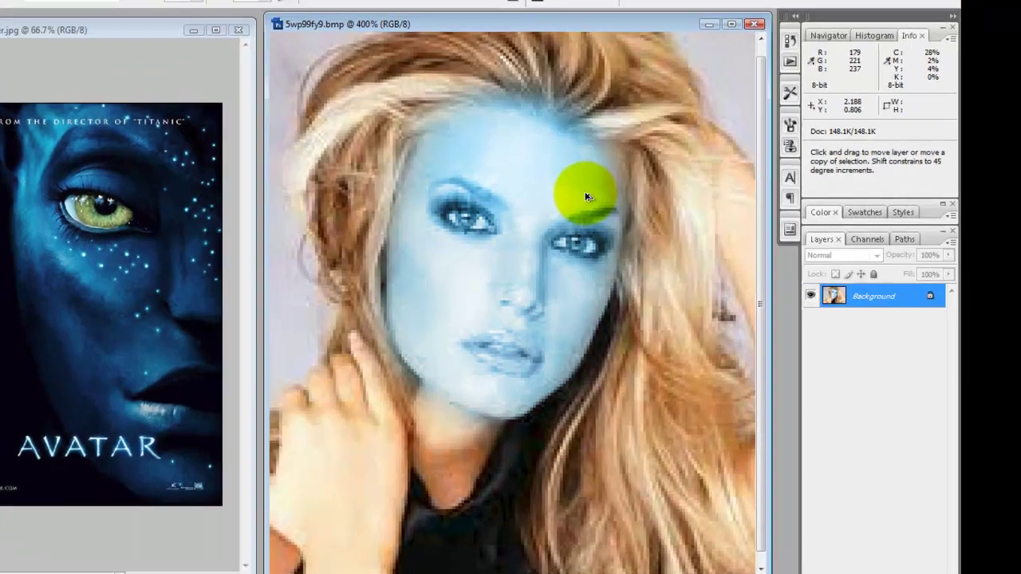
pyautogui.hotkey('ctrl', 'alt', 'z')
pyautogui.hotkey('ctrl', 'alt', 'z')
pyautogui.hotkey('ctrl', 'alt', 'z')
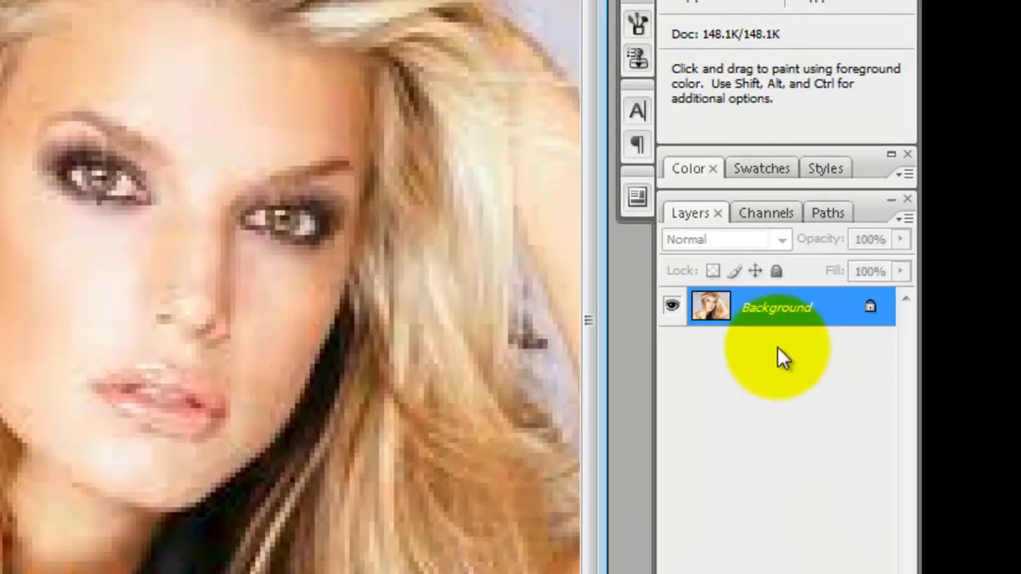
# Duplicate the Background layer under the name Background copy.
pyautogui.rightClick(798, 308)
pyautogui.click(706, 363)
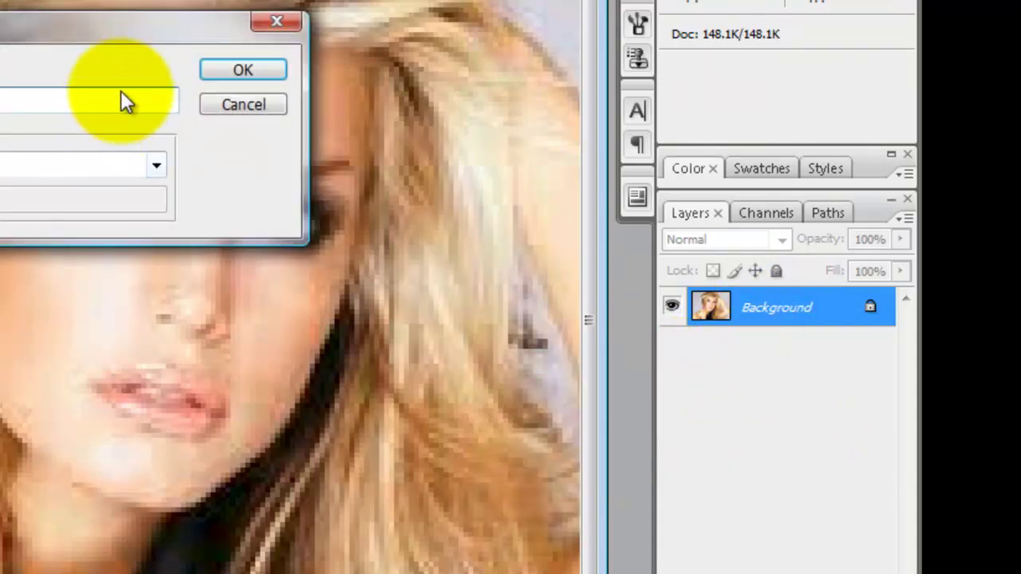
pyautogui.click(237, 69)
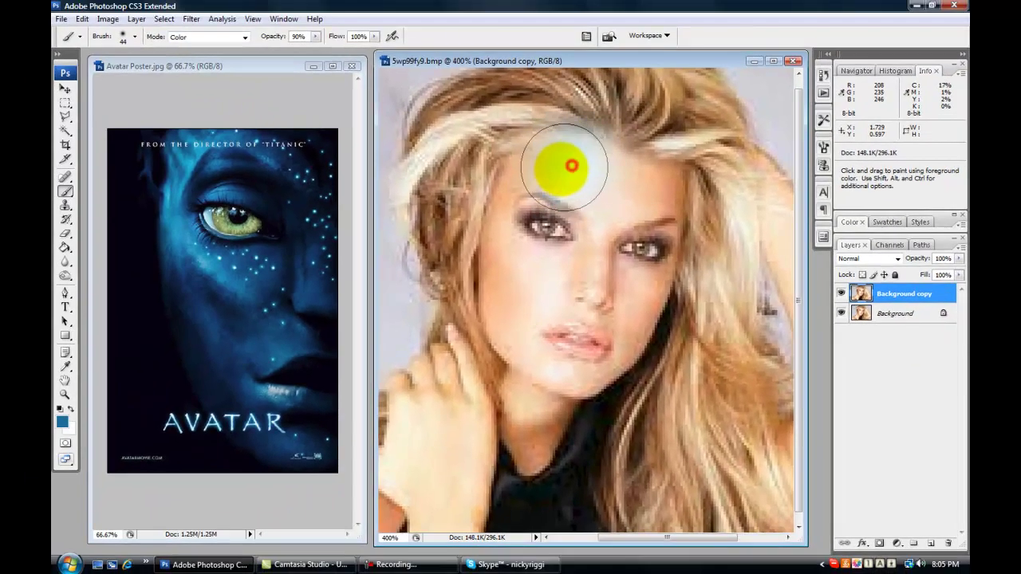
# Paint the face blue on the Background copy layer and recolor it with a darker blue sampled from the Avatar poster.
pyautogui.moveTo(565, 171); pyautogui.dragTo(533, 195)
pyautogui.moveTo(524, 235)
pyautogui.mouseDown()
pyautogui.moveTo(527, 315)
pyautogui.moveTo(583, 352)
pyautogui.moveTo(641, 263)
pyautogui.moveTo(635, 186)
pyautogui.moveTo(587, 266)
pyautogui.moveTo(580, 248)
pyautogui.moveTo(557, 317)
pyautogui.moveTo(571, 353)
pyautogui.moveTo(588, 354)
pyautogui.moveTo(623, 296)
pyautogui.moveTo(584, 209)
pyautogui.moveTo(553, 205)
pyautogui.moveTo(531, 314)
pyautogui.mouseUp()
pyautogui.click(66, 366)
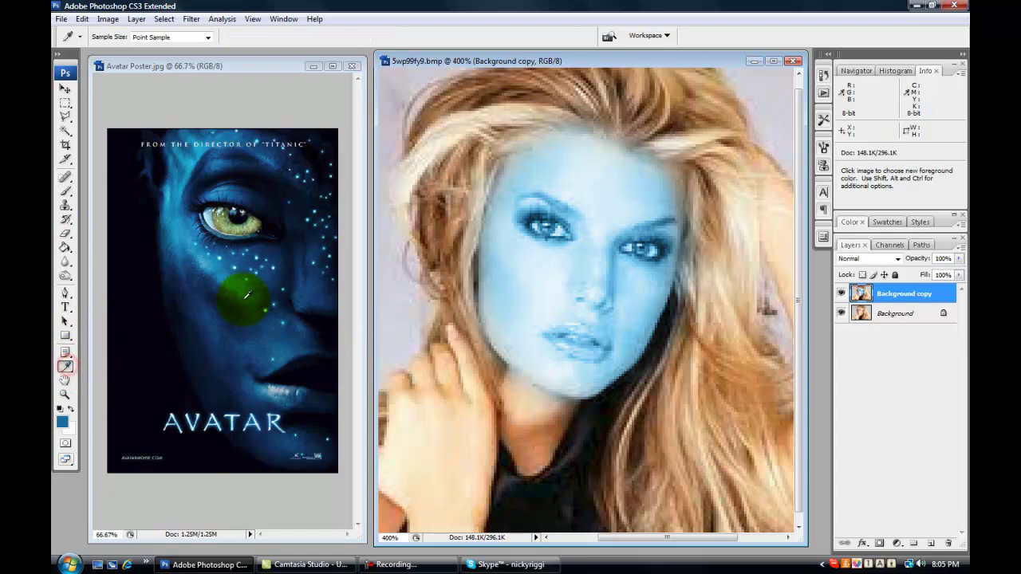
pyautogui.click(68, 195)
pyautogui.moveTo(540, 274)
pyautogui.mouseDown()
pyautogui.moveTo(541, 212)
pyautogui.moveTo(559, 185)
pyautogui.moveTo(618, 187)
pyautogui.moveTo(631, 199)
pyautogui.moveTo(639, 233)
pyautogui.moveTo(632, 276)
pyautogui.moveTo(583, 344)
pyautogui.moveTo(548, 333)
pyautogui.moveTo(529, 312)
pyautogui.moveTo(519, 249)
pyautogui.moveTo(535, 335)
pyautogui.moveTo(572, 355)
pyautogui.moveTo(612, 271)
pyautogui.moveTo(596, 167)
pyautogui.moveTo(568, 185)
pyautogui.moveTo(561, 213)
pyautogui.moveTo(595, 326)
pyautogui.moveTo(576, 327)
pyautogui.moveTo(721, 263)
pyautogui.moveTo(589, 251)
pyautogui.mouseUp()
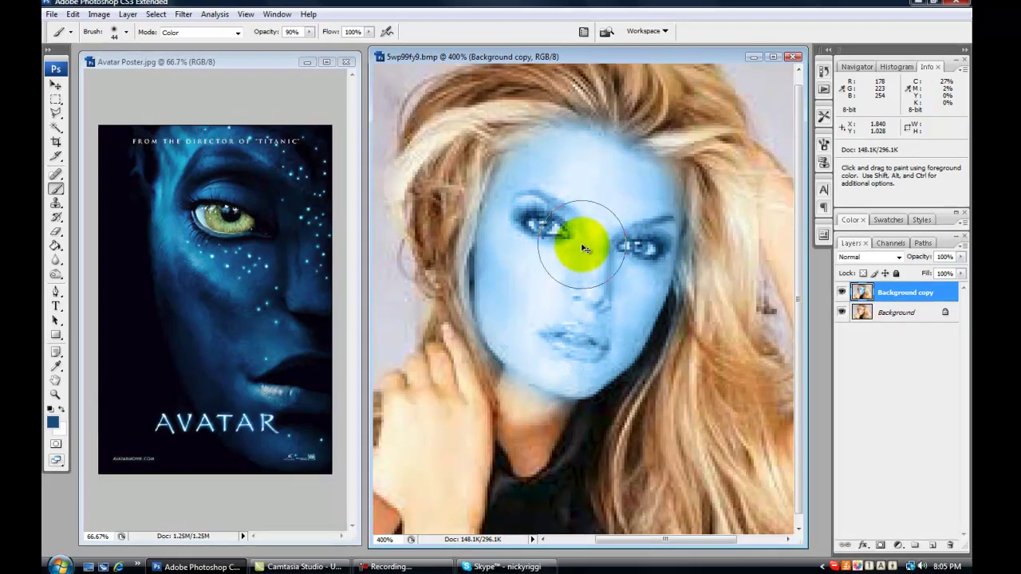
# Create a new layer above Background copy and name it Mouth.
pyautogui.hotkey('ctrl', '+')
pyautogui.hotkey('ctrl', '+')
pyautogui.hotkey('ctrl', '+')
pyautogui.hotkey('ctrl', '+')
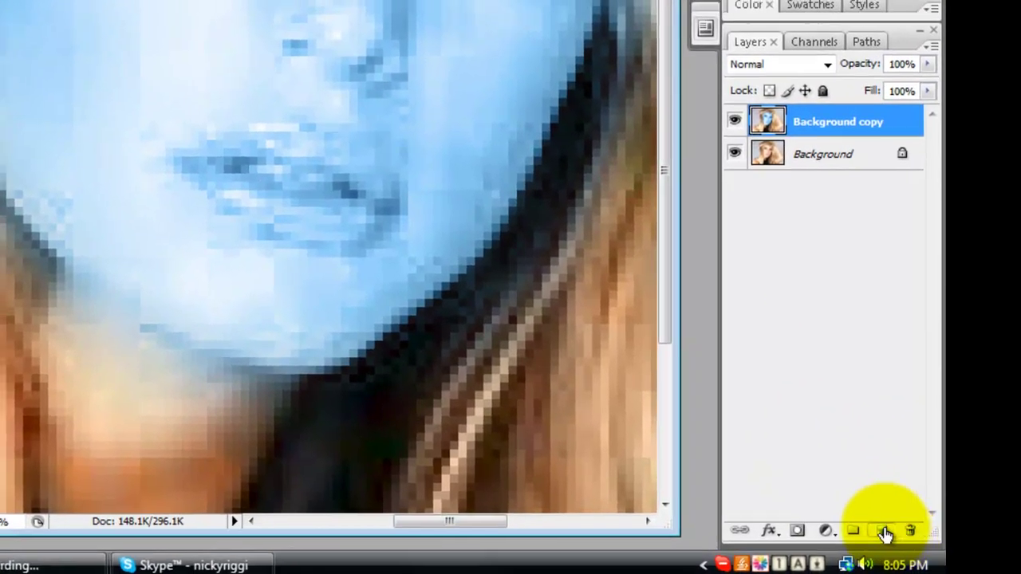
pyautogui.click(885, 527)
pyautogui.click(954, 231)
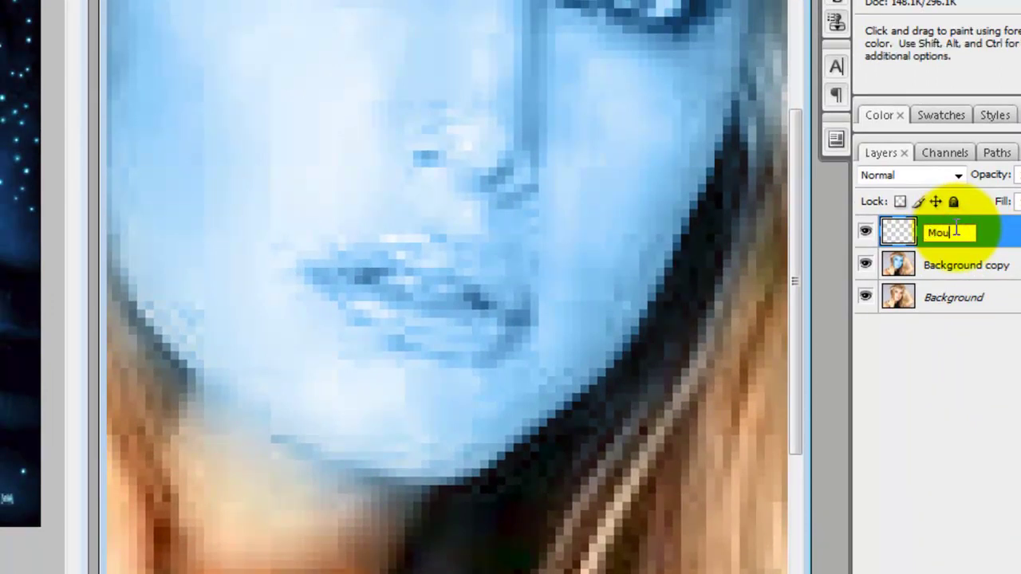
pyautogui.press('Return')
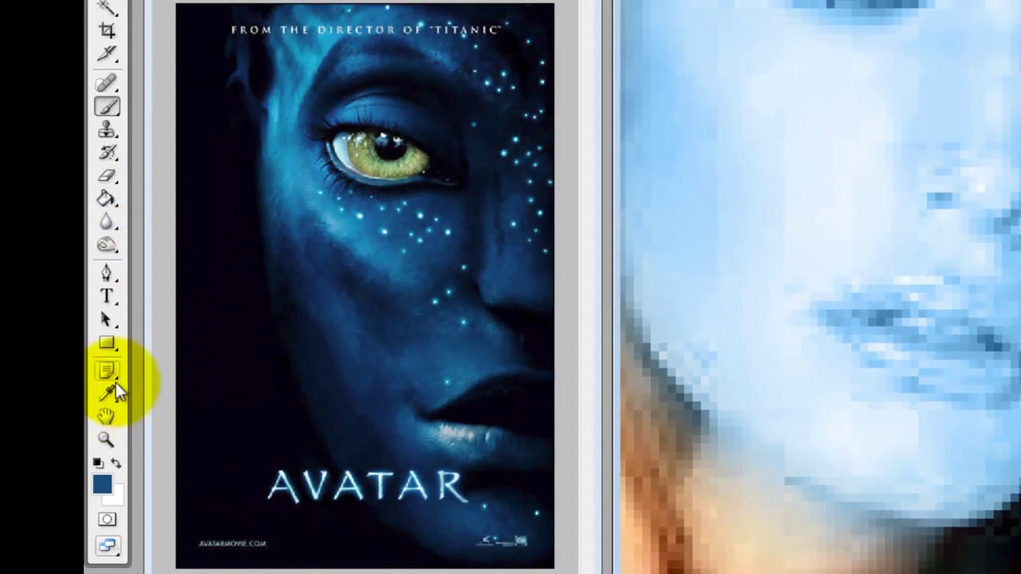
# Sample a dark blue from the poster's cheek and set the brush opacity to 61%.
pyautogui.click(110, 391)
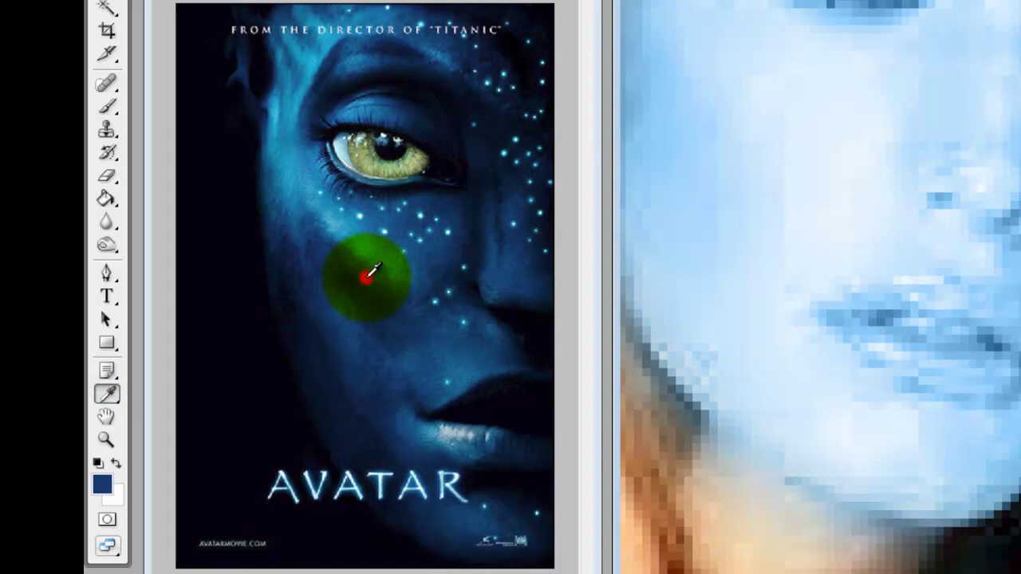
pyautogui.click(107, 106)
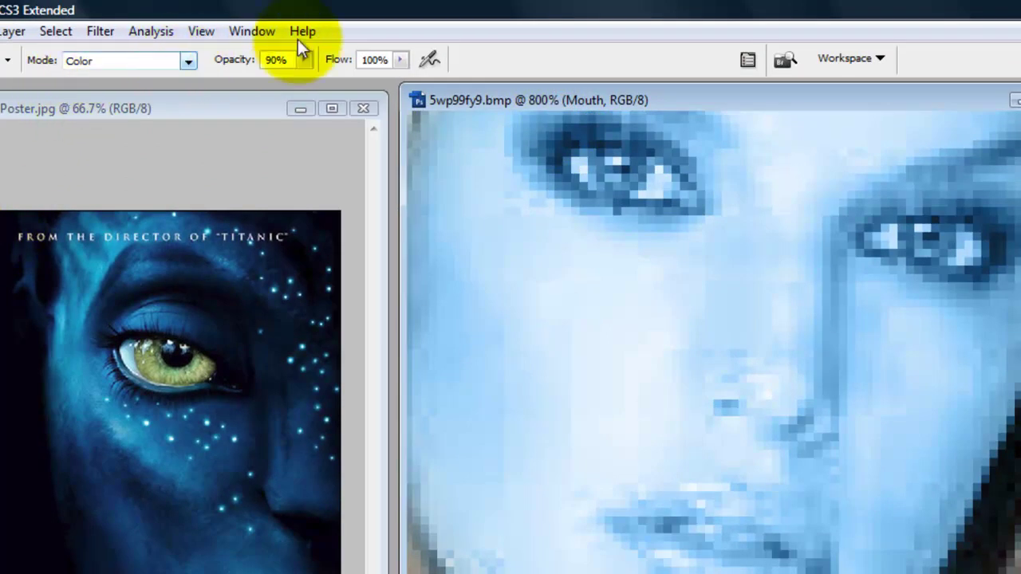
pyautogui.click(276, 60)
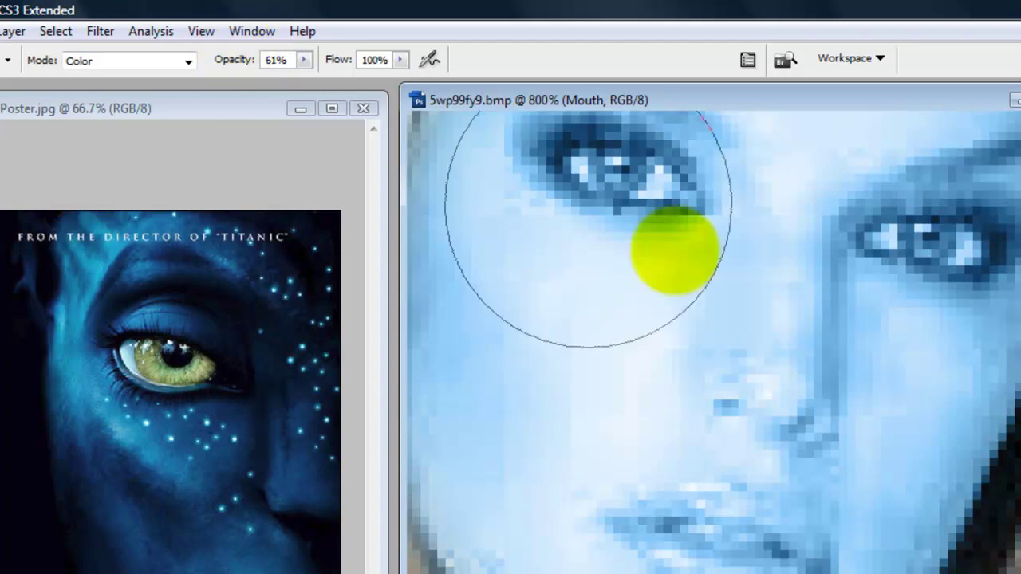
# Reduce the brush's master diameter to 4 px and try a stroke at the corner of the lips.
pyautogui.rightClick(711, 404)
pyautogui.moveTo(779, 441); pyautogui.dragTo(749, 449)
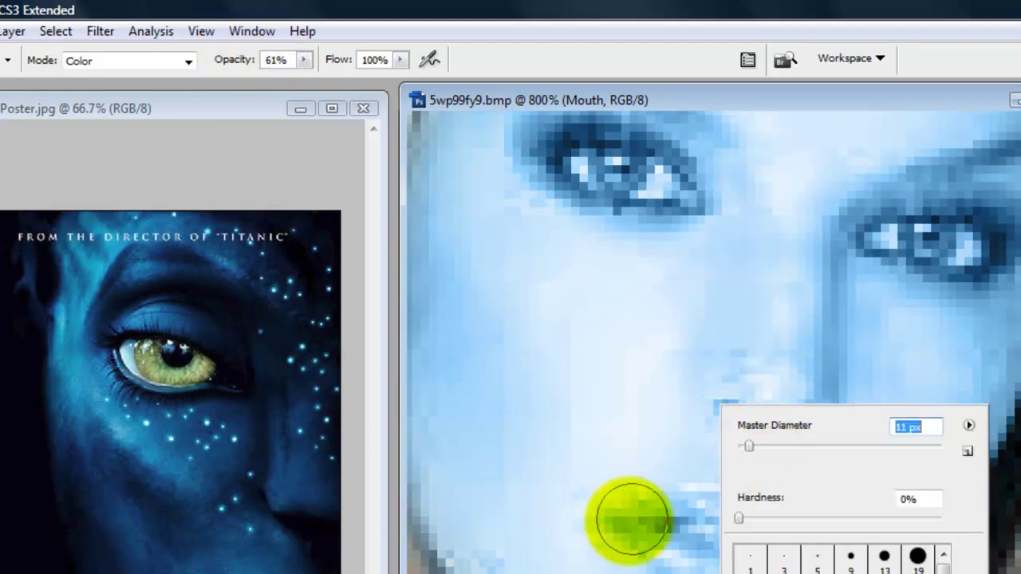
pyautogui.click(744, 447)
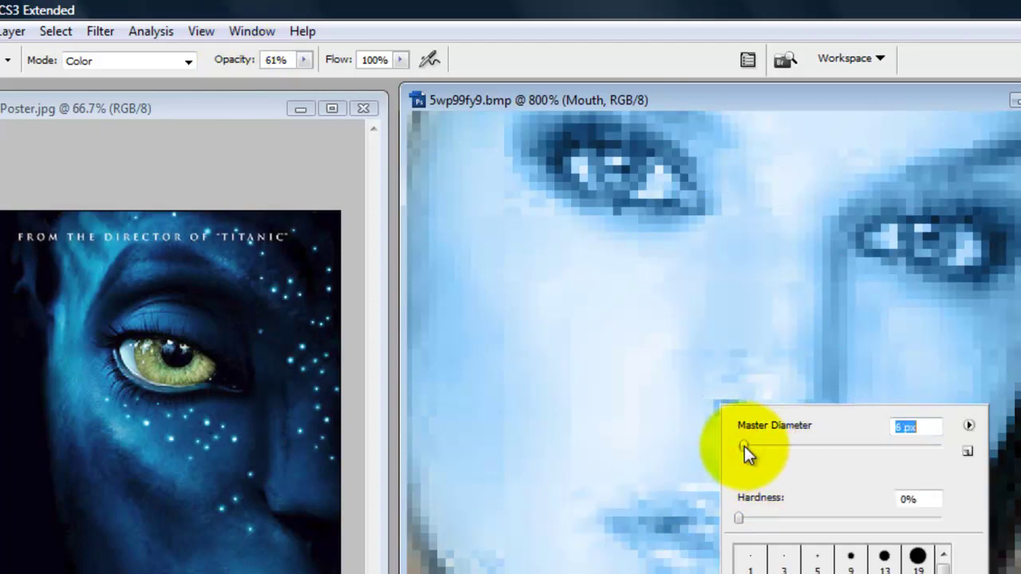
pyautogui.moveTo(744, 447); pyautogui.dragTo(742, 448)
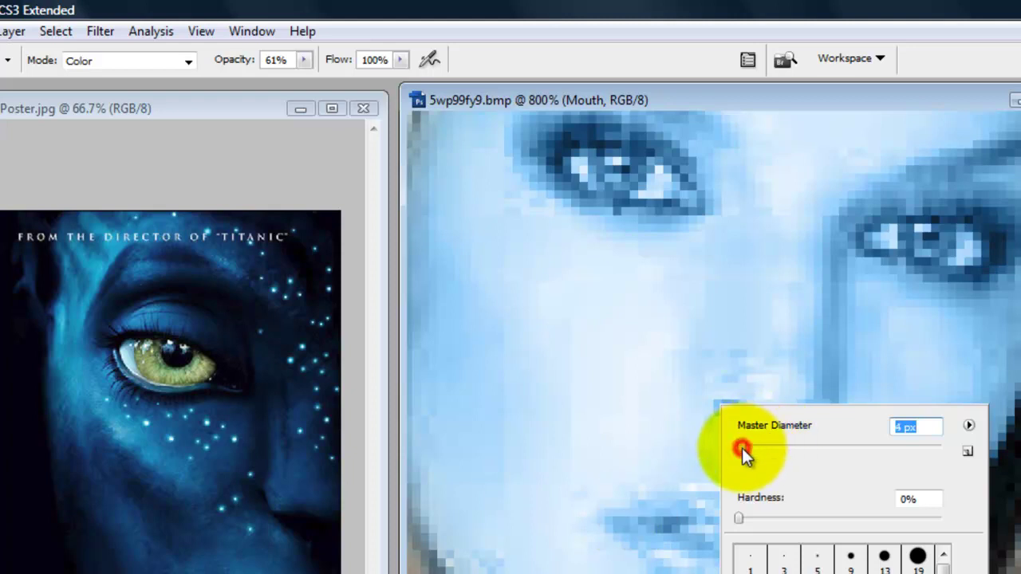
pyautogui.click(620, 519)
pyautogui.moveTo(620, 519)
pyautogui.mouseDown()
pyautogui.moveTo(733, 495)
pyautogui.moveTo(784, 500)
pyautogui.moveTo(716, 503)
pyautogui.moveTo(630, 536)
pyautogui.mouseUp()
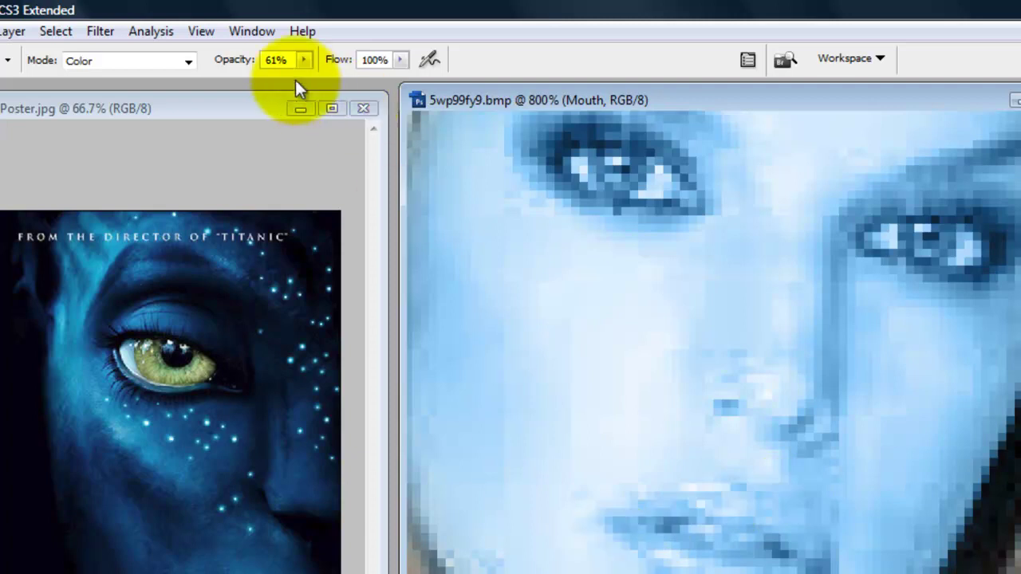
# Lower the brush opacity to 21% and paint the lips darker blue on the Mouth layer.
pyautogui.click(275, 59)
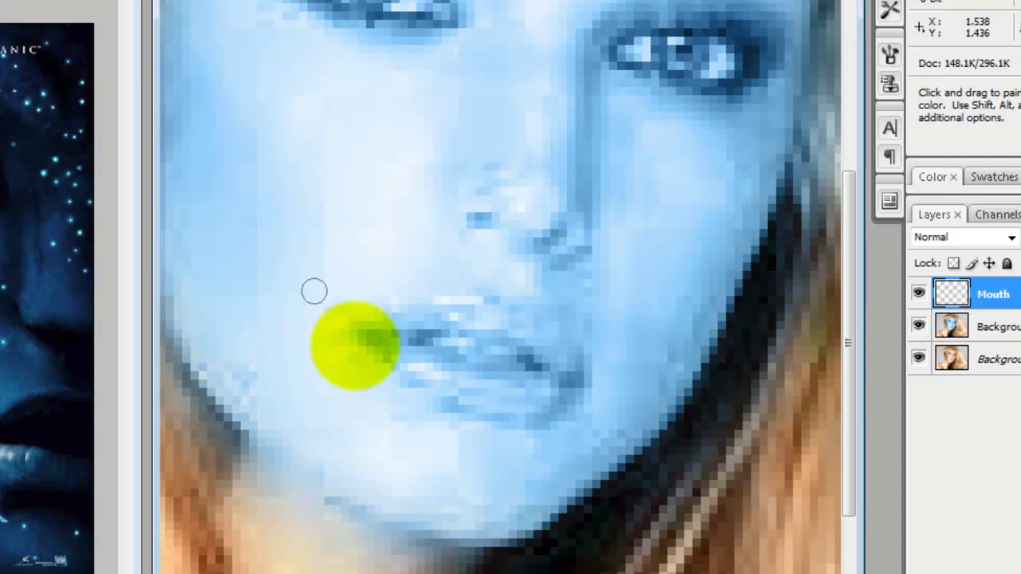
pyautogui.moveTo(389, 336)
pyautogui.mouseDown()
pyautogui.moveTo(449, 319)
pyautogui.moveTo(512, 330)
pyautogui.moveTo(563, 353)
pyautogui.moveTo(572, 372)
pyautogui.mouseUp()
pyautogui.hotkey('ctrl', '-')
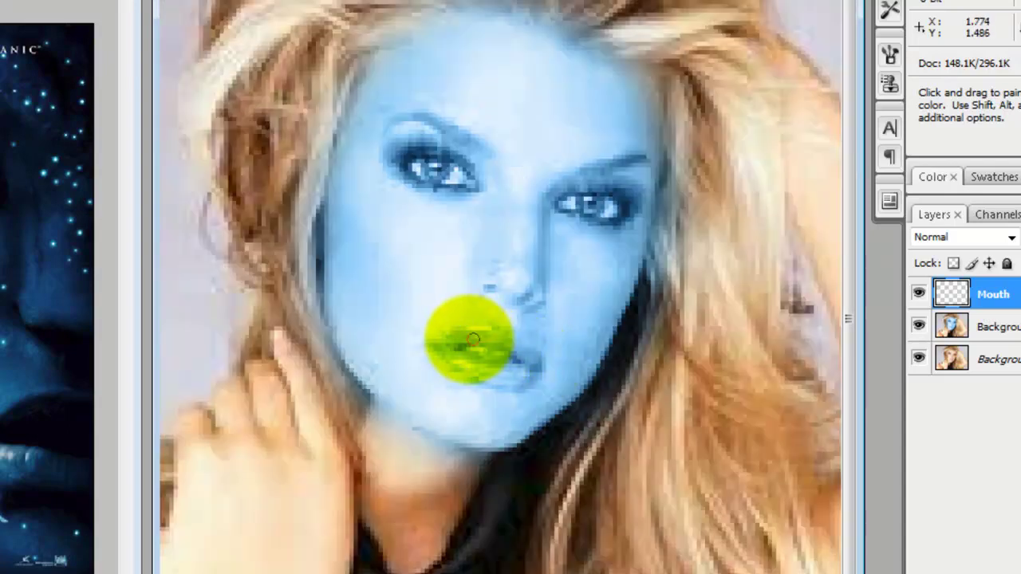
pyautogui.scroll(3, 493, 398)
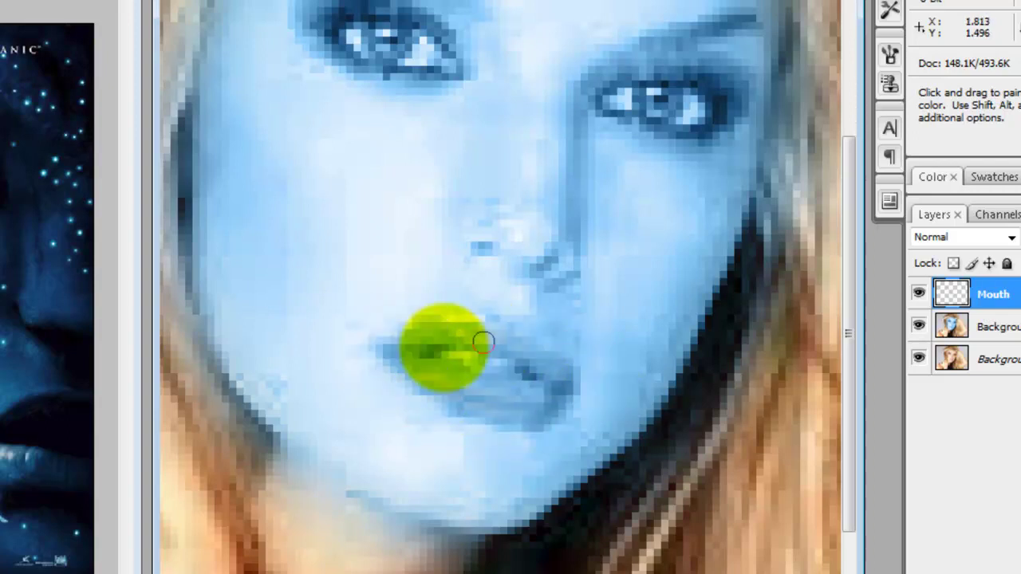
pyautogui.moveTo(463, 322); pyautogui.dragTo(476, 322)
pyautogui.press('v')
pyautogui.hotkey('ctrl', '-')
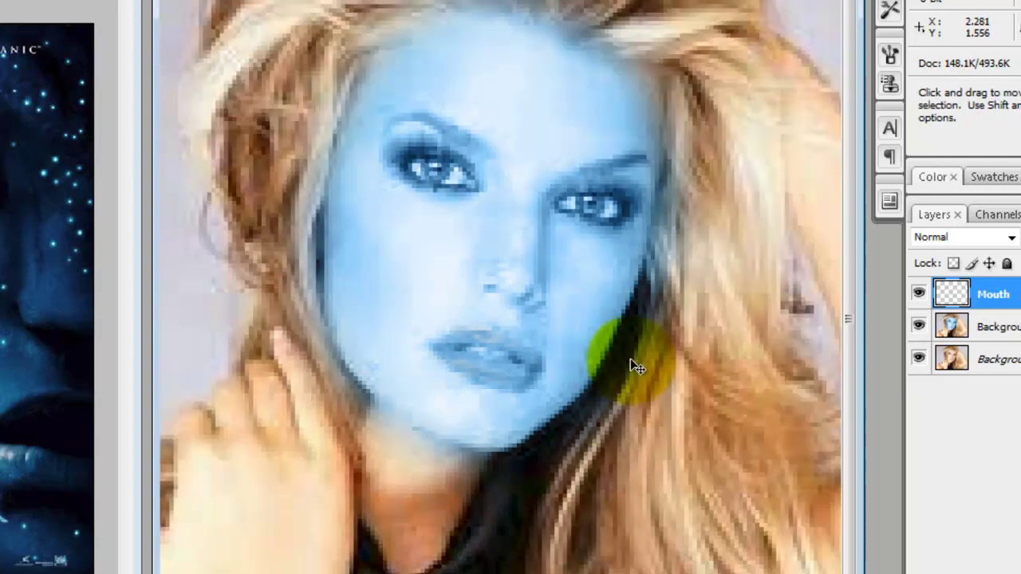
# Change the foreground color to a light pink with a magenta hue.
pyautogui.hotkey('ctrl', '+')
pyautogui.hotkey('ctrl', '+')
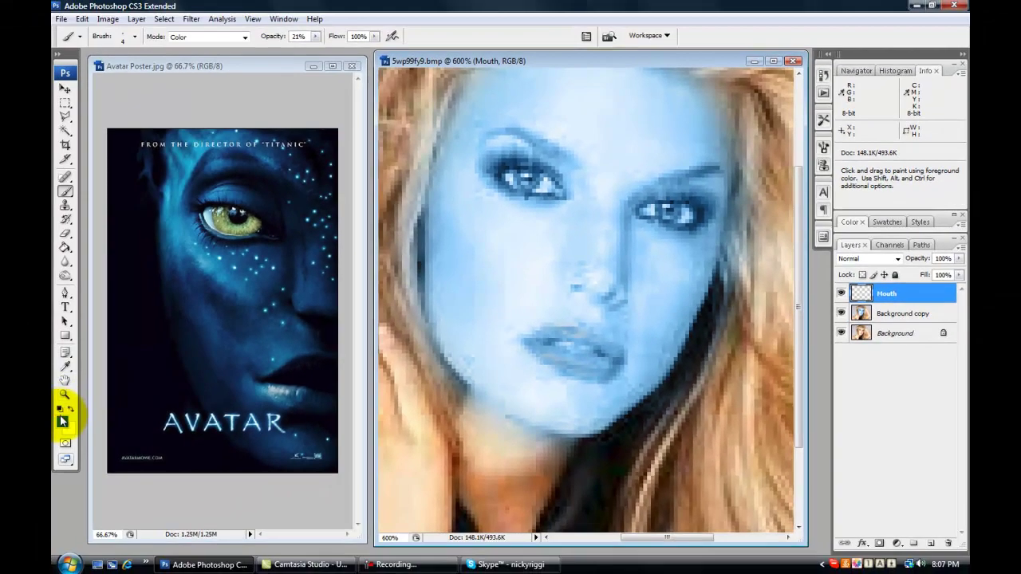
pyautogui.click(63, 421)
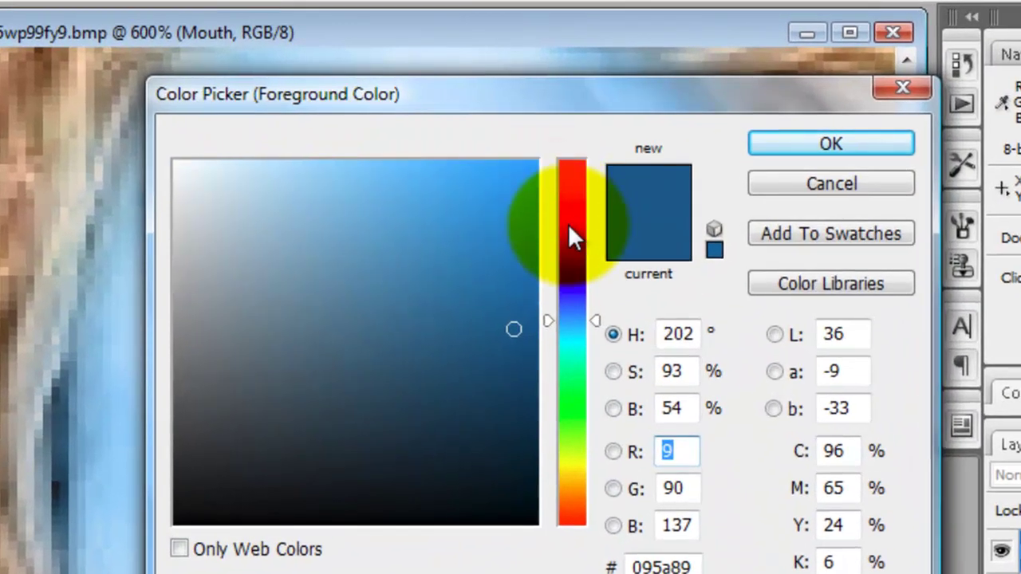
pyautogui.moveTo(582, 217); pyautogui.dragTo(583, 208)
pyautogui.moveTo(529, 170); pyautogui.dragTo(530, 168)
pyautogui.click(202, 116)
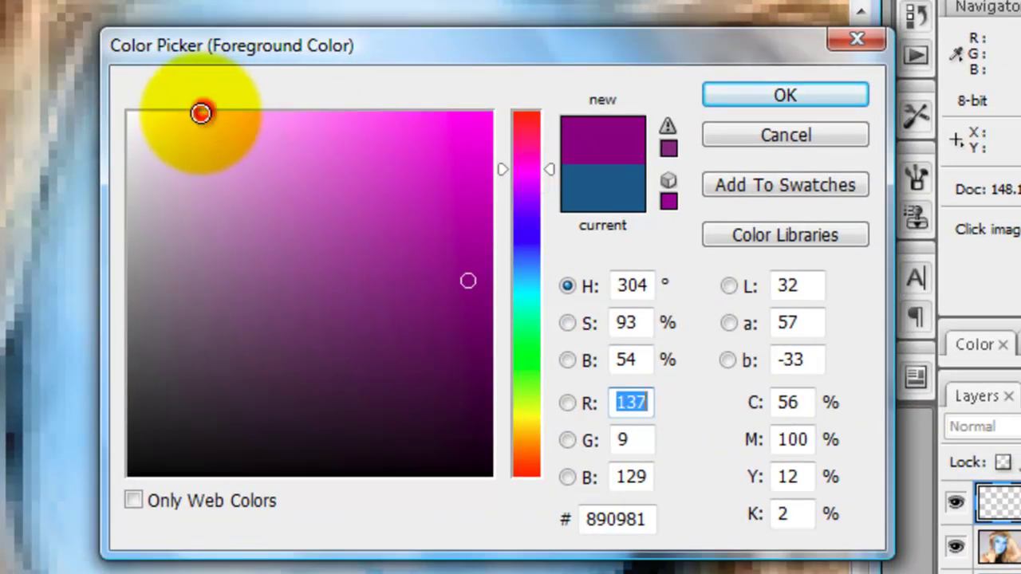
pyautogui.click(775, 94)
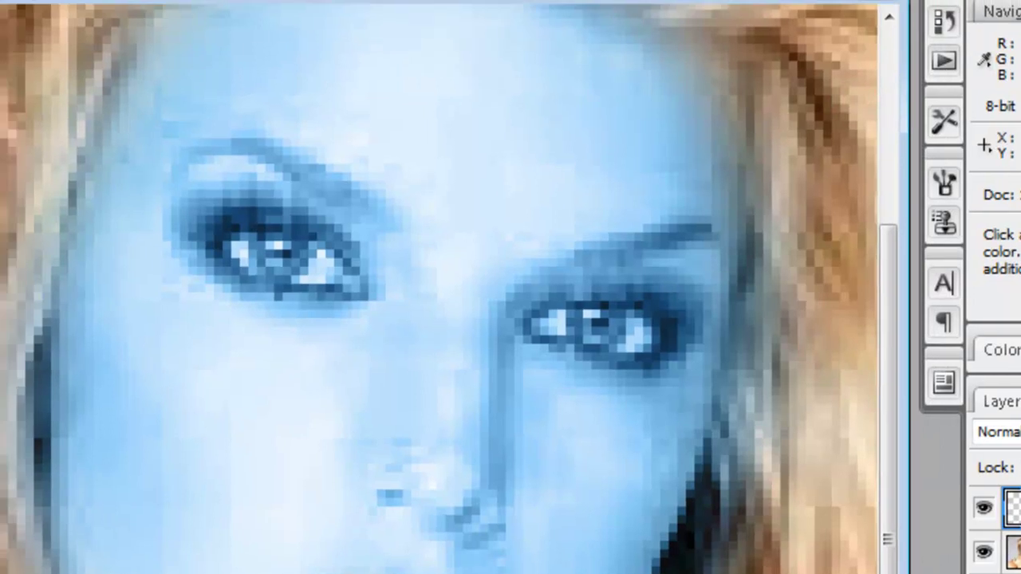
# Paint the lips with the light pink at low opacity on the Mouth layer, covering both lips and the mouth corner.
pyautogui.moveTo(358, 48); pyautogui.dragTo(296, 62)
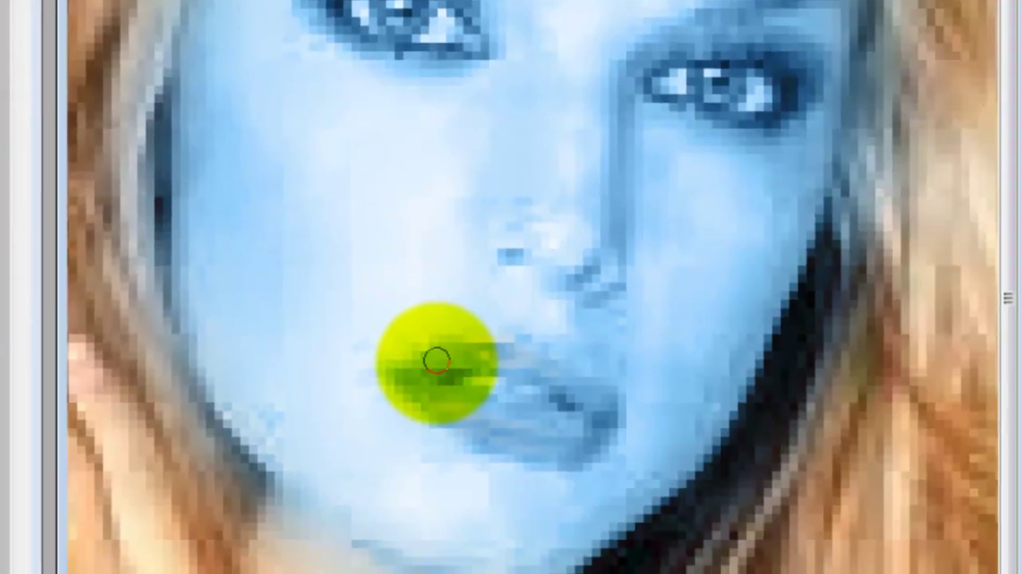
pyautogui.moveTo(597, 462)
pyautogui.mouseDown()
pyautogui.moveTo(722, 462)
pyautogui.moveTo(765, 505)
pyautogui.mouseUp()
pyautogui.moveTo(602, 403)
pyautogui.mouseDown()
pyautogui.moveTo(599, 426)
pyautogui.moveTo(524, 433)
pyautogui.mouseUp()
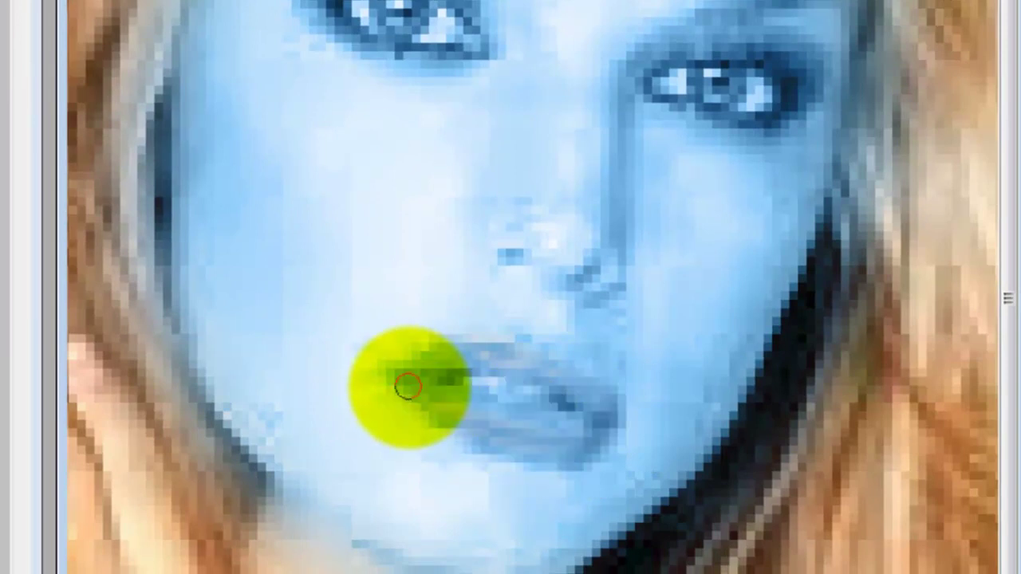
pyautogui.click(443, 367)
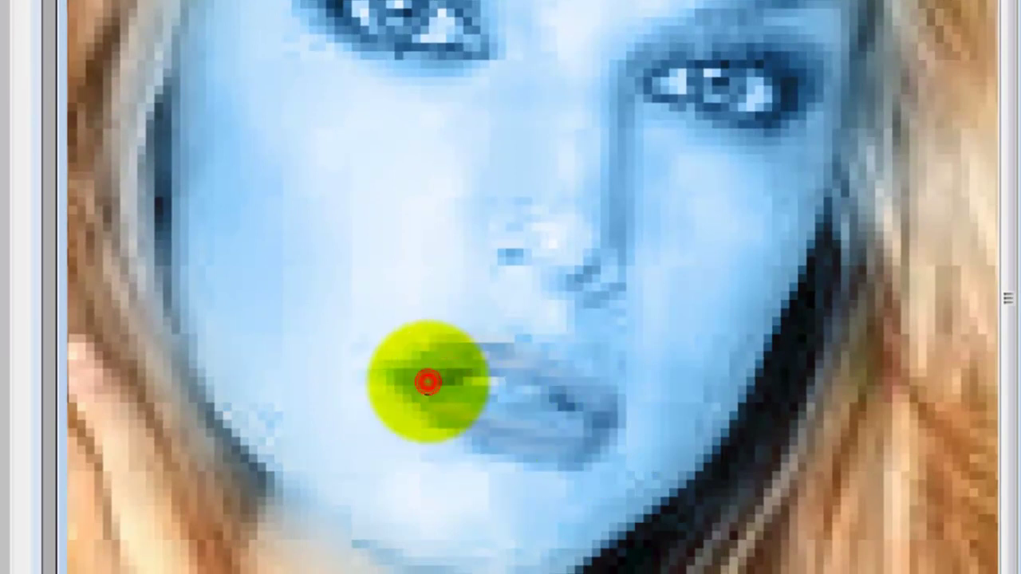
pyautogui.click(403, 369)
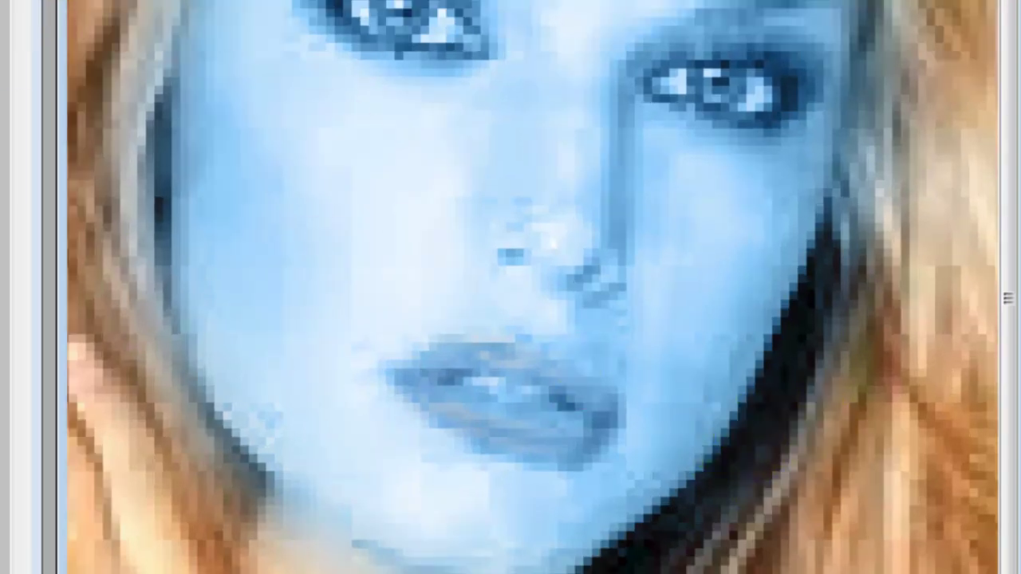
# Add a new layer named Nose above the Mouth layer.
pyautogui.scroll(1, 532, 288)
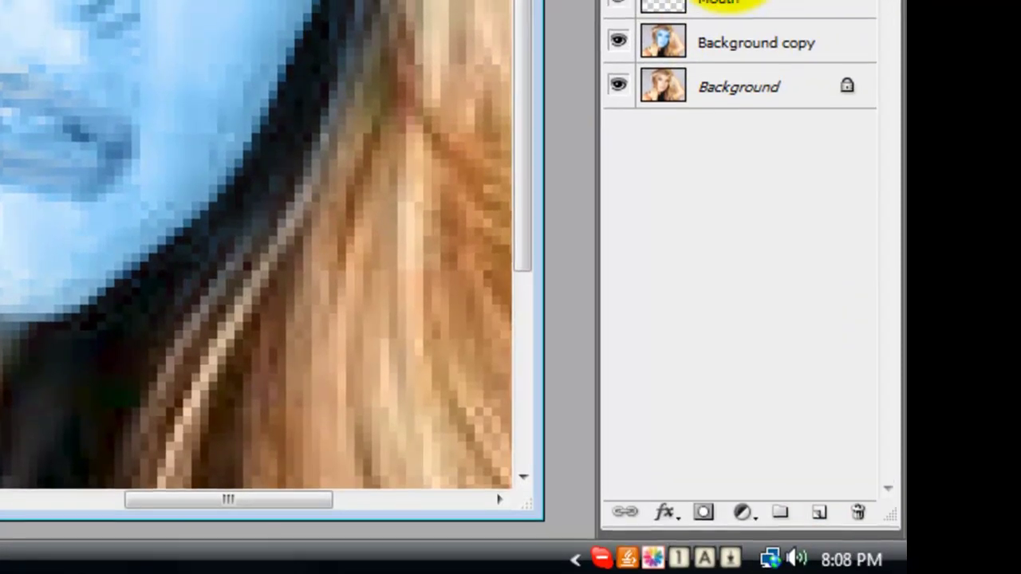
pyautogui.doubleClick(727, 45)
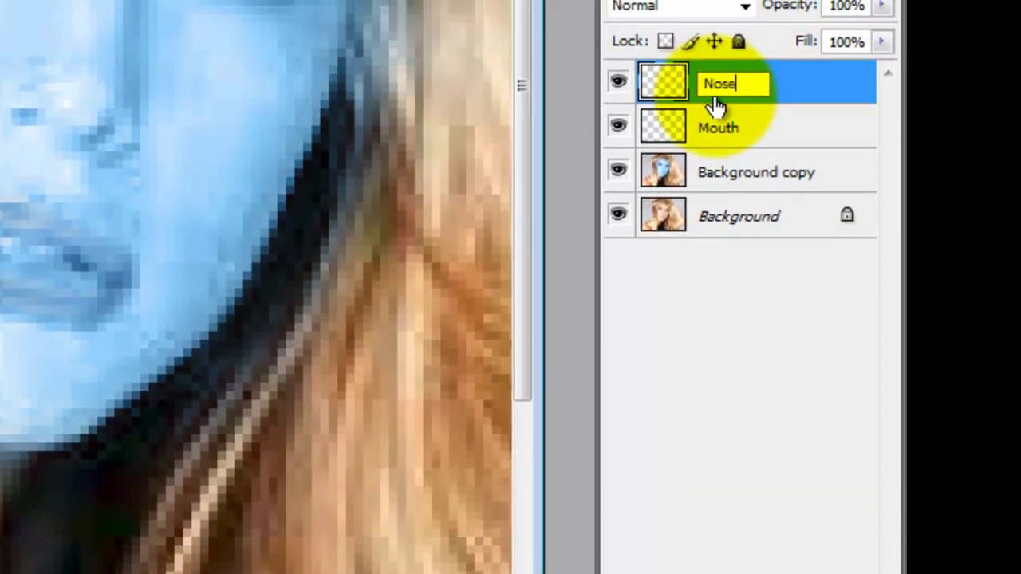
# On the Background copy layer, outline the nose from brow level to nostrils with the Polygonal Lasso and copy it to a new layer.
pyautogui.click(747, 168)
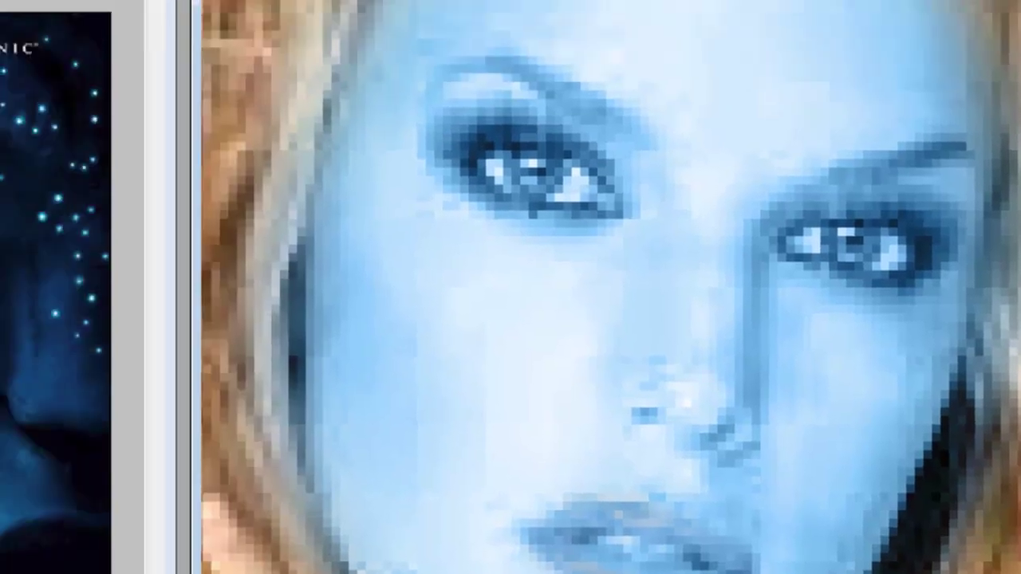
pyautogui.click(109, 141)
pyautogui.click(143, 179)
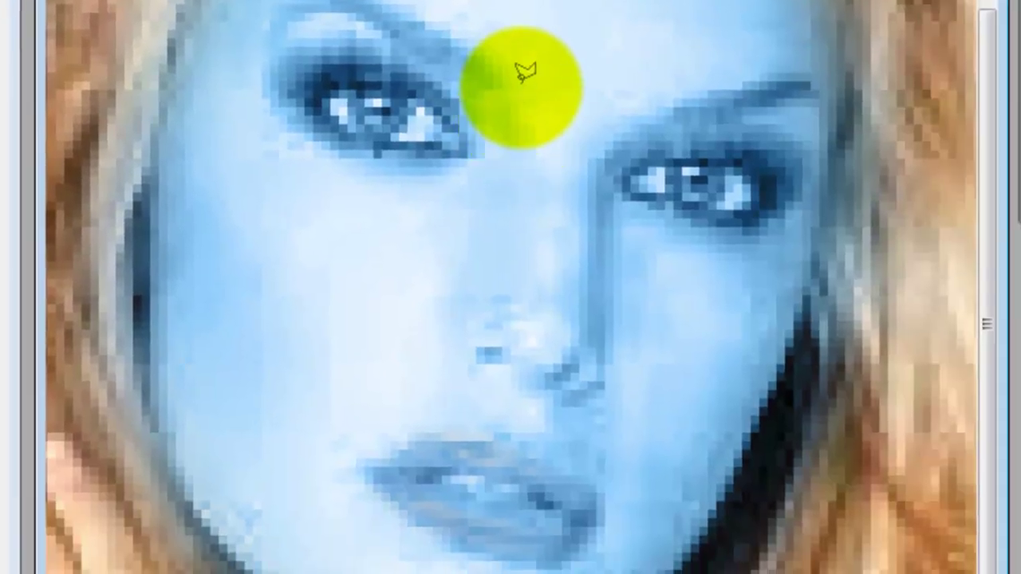
pyautogui.click(519, 98)
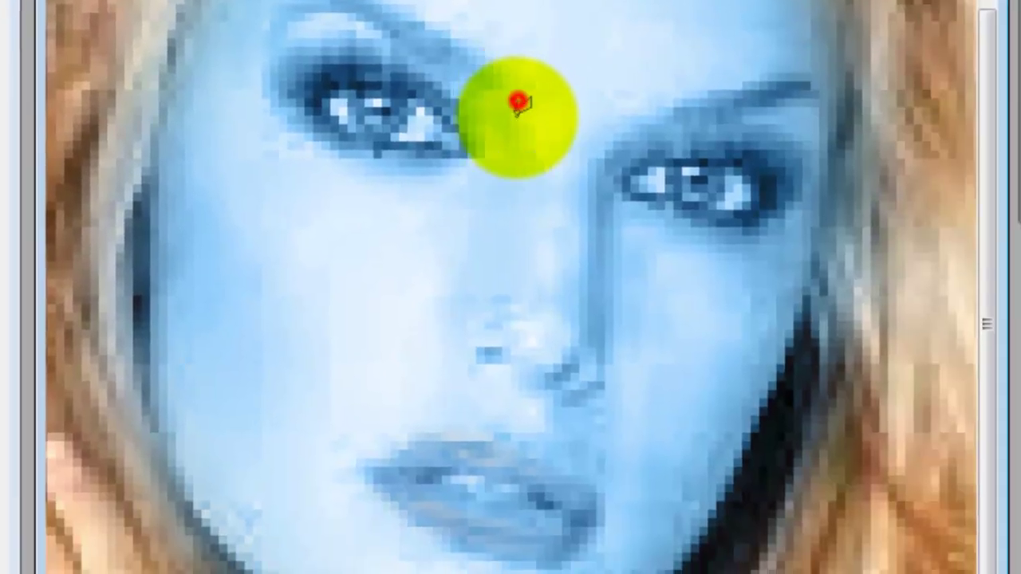
pyautogui.click(451, 367)
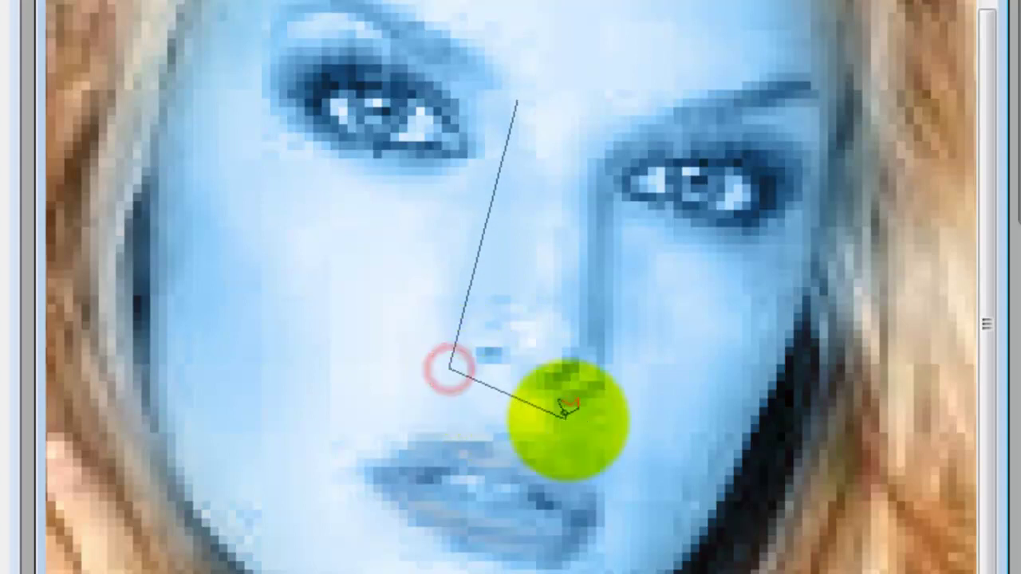
pyautogui.click(585, 423)
pyautogui.click(631, 386)
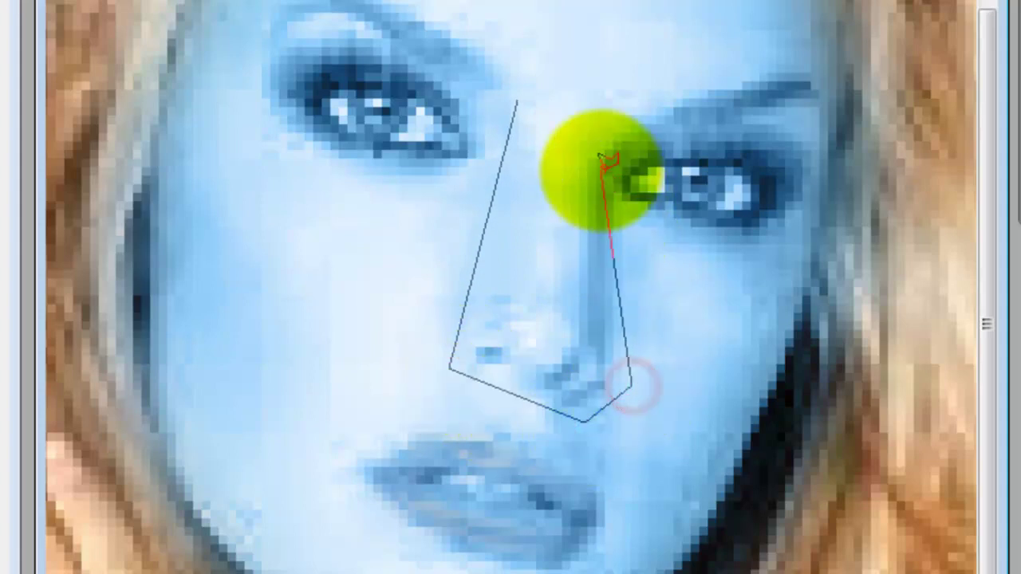
pyautogui.click(615, 230)
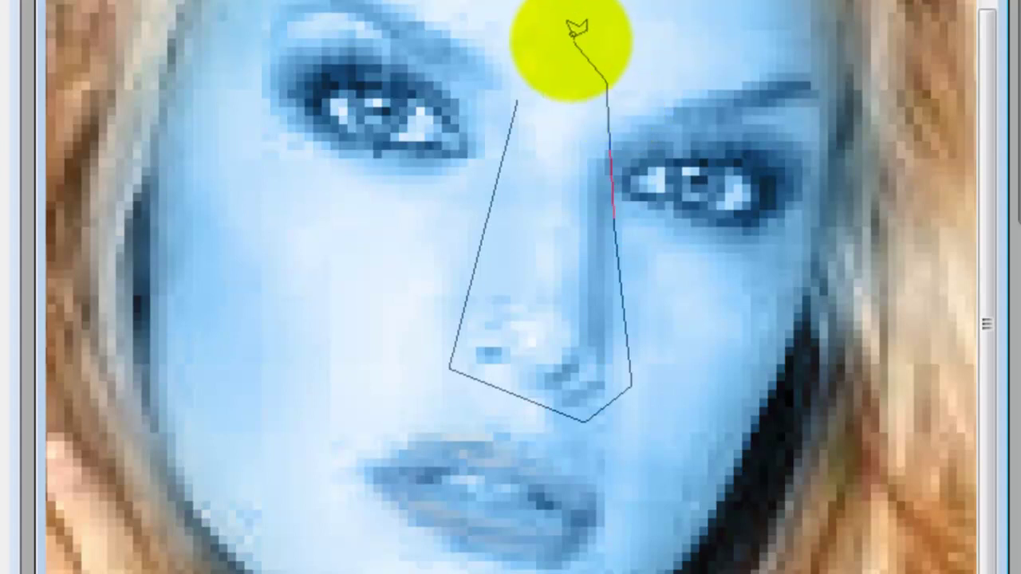
pyautogui.click(572, 40)
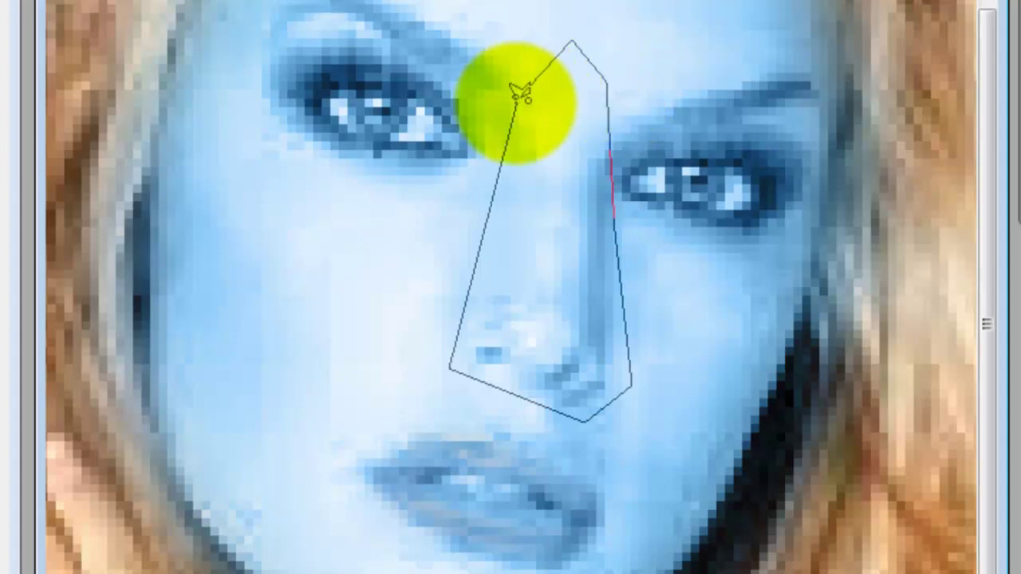
pyautogui.click(520, 90)
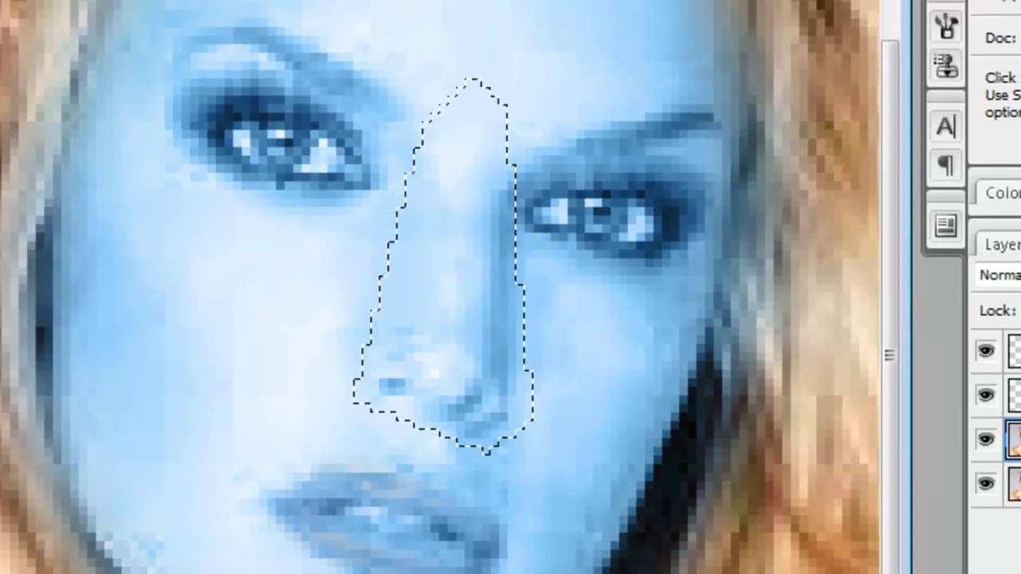
pyautogui.click(479, 78)
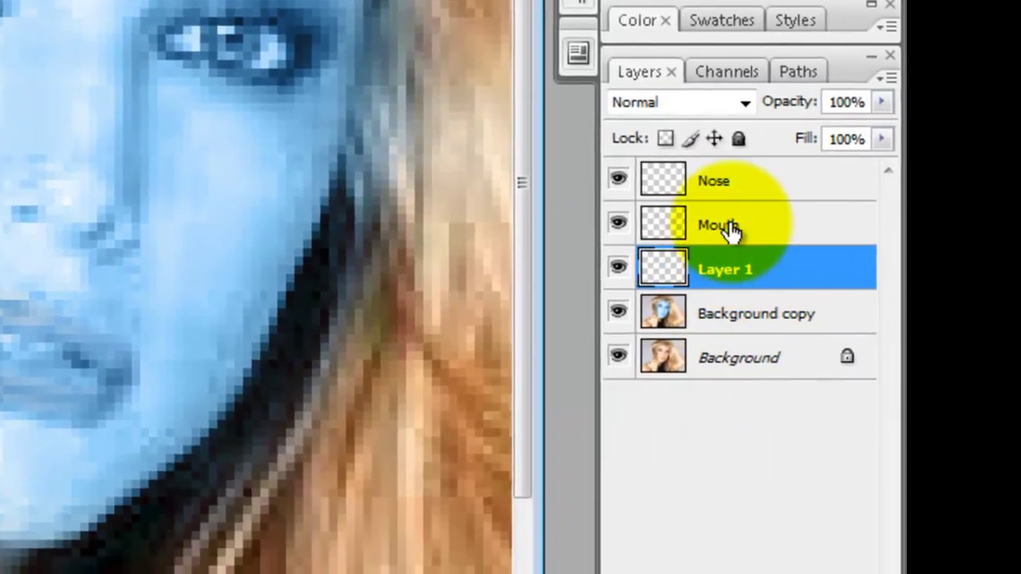
pyautogui.rightClick(1015, 384)
pyautogui.click(729, 221)
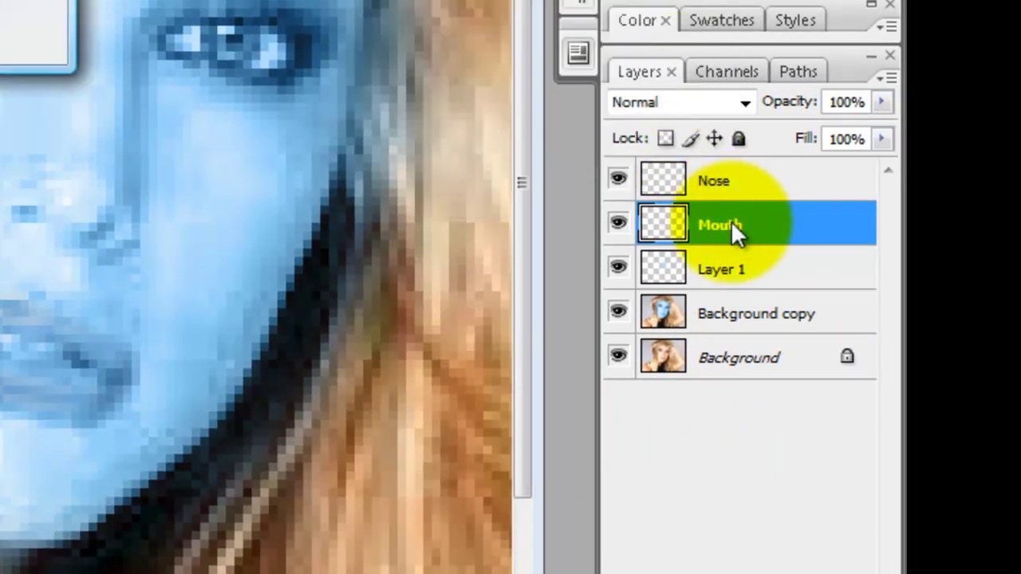
pyautogui.hotkey('ctrl', 'e')
pyautogui.doubleClick(740, 223)
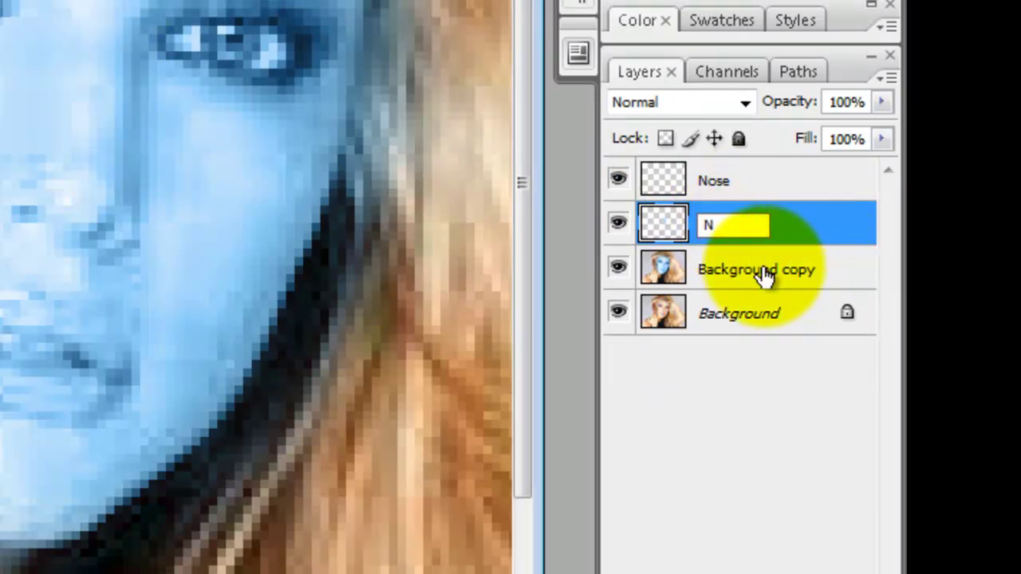
pyautogui.hotkey('ctrl', 'z')
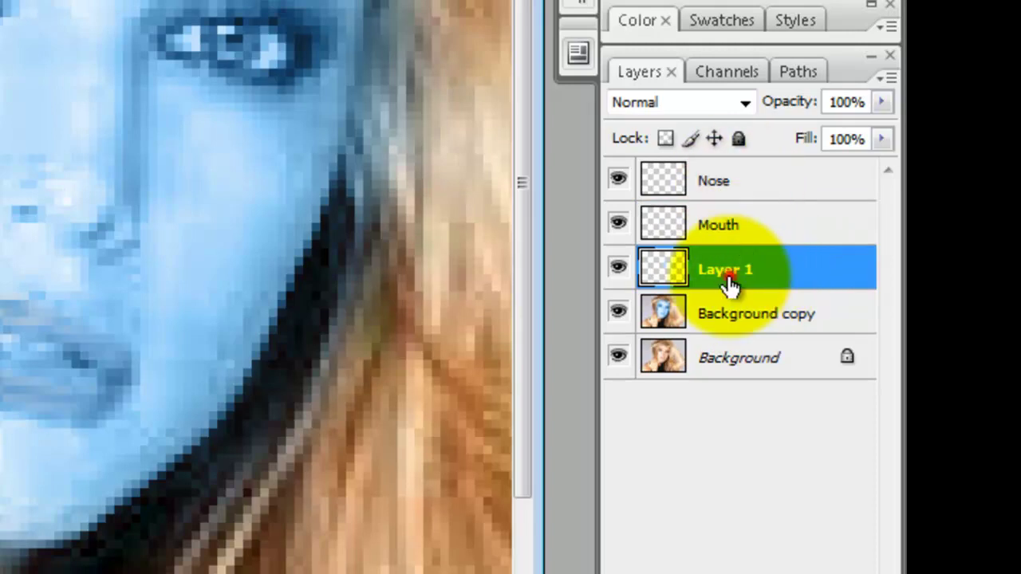
# Rename the copied nose layer, Layer 1, to Nose and delete the empty Nose layer above Mouth.
pyautogui.rightClick(731, 271)
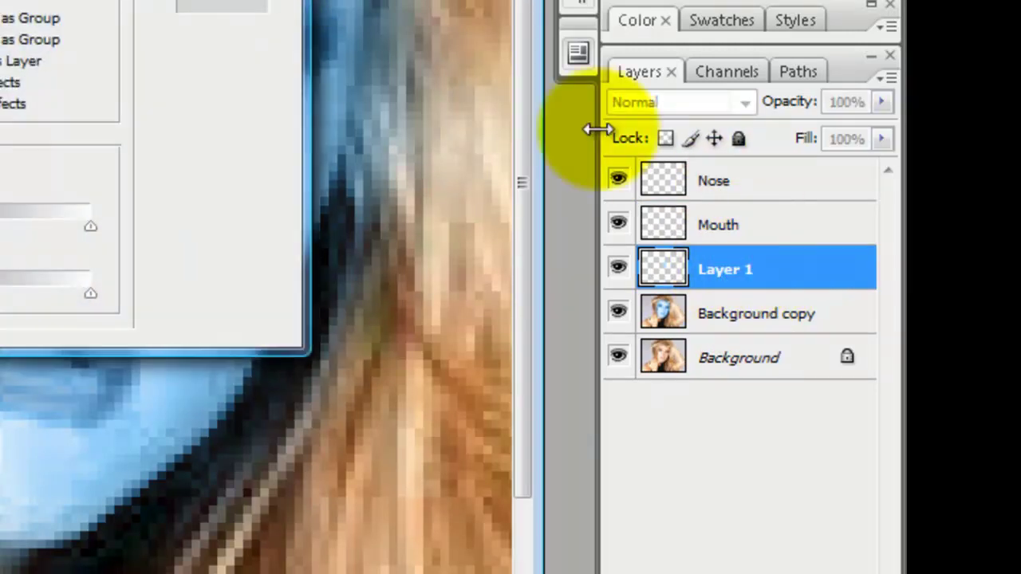
pyautogui.click(736, 269)
pyautogui.doubleClick(736, 269)
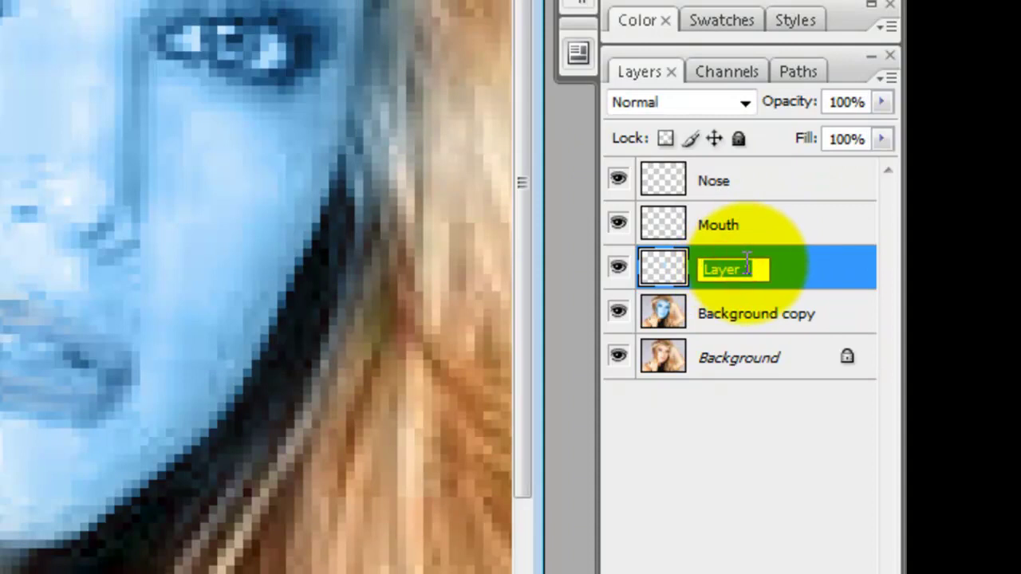
pyautogui.rightClick(771, 177)
pyautogui.click(616, 216)
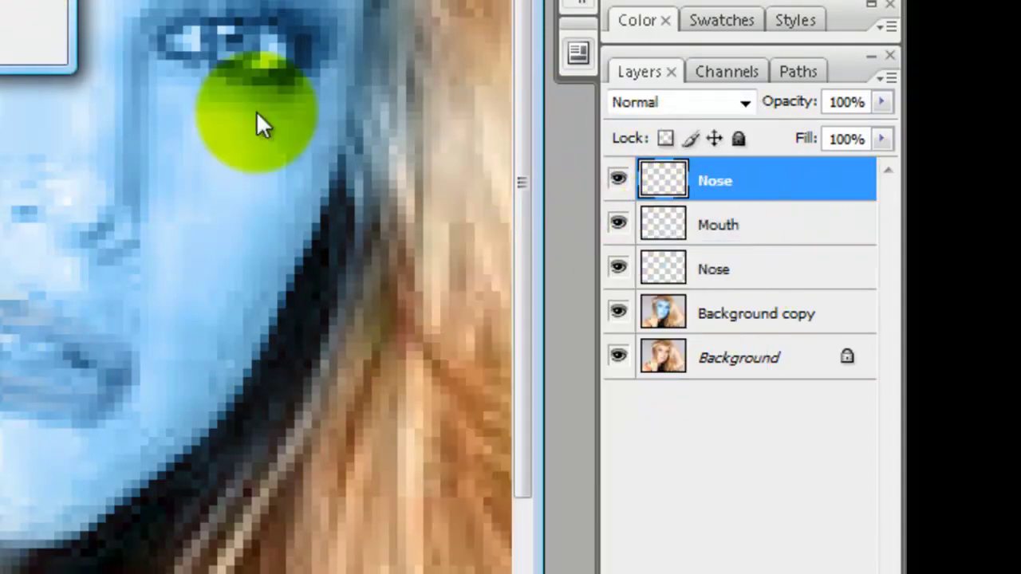
pyautogui.press('Return')
# Warp the Nose layer to broaden the nose at the bridge and nostrils, and apply the transformation.
pyautogui.click(768, 223)
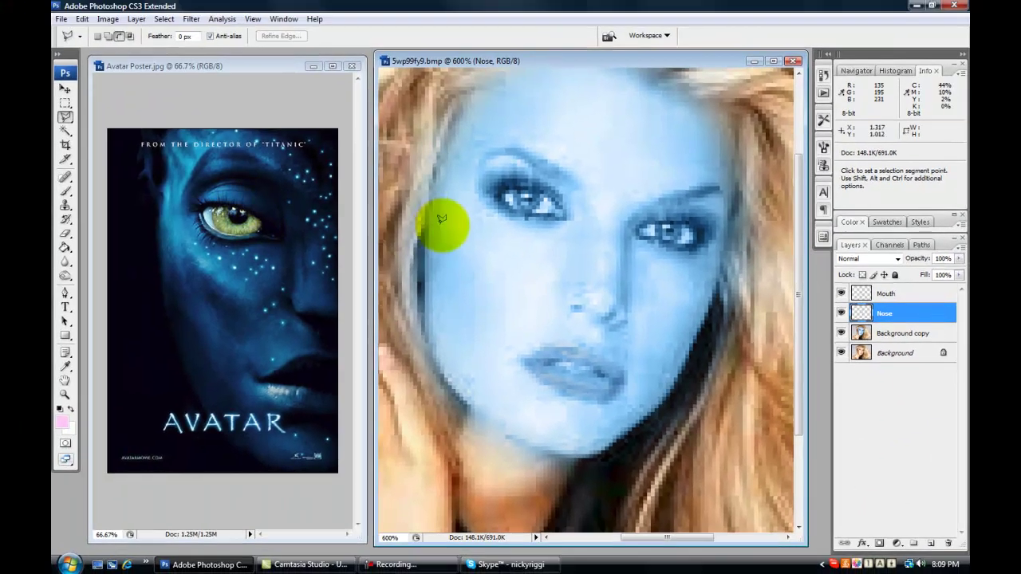
pyautogui.hotkey('ctrl', 't')
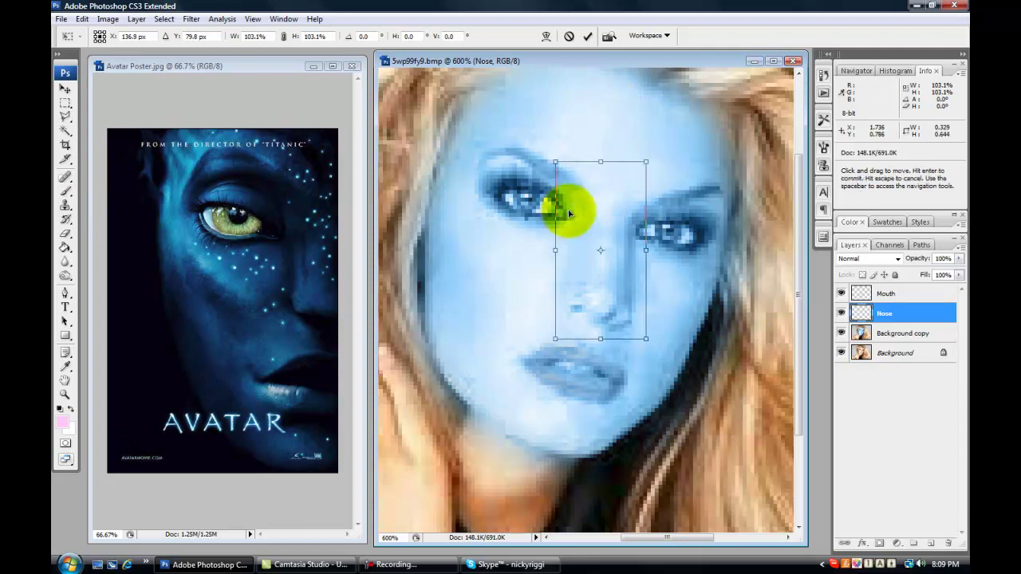
pyautogui.hotkey('ctrl', 'z')
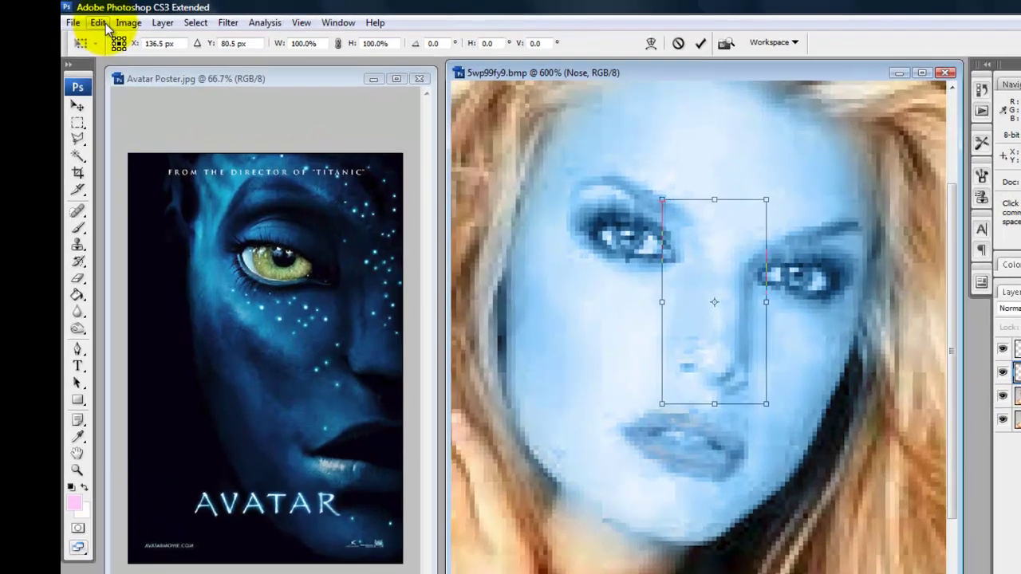
pyautogui.click(83, 19)
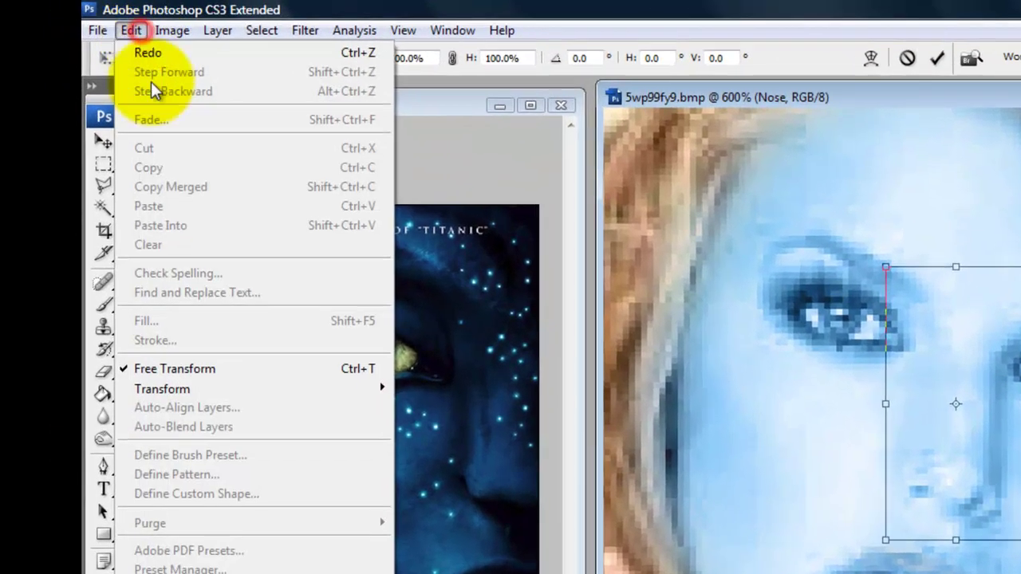
pyautogui.moveTo(217, 245)
pyautogui.click(424, 514)
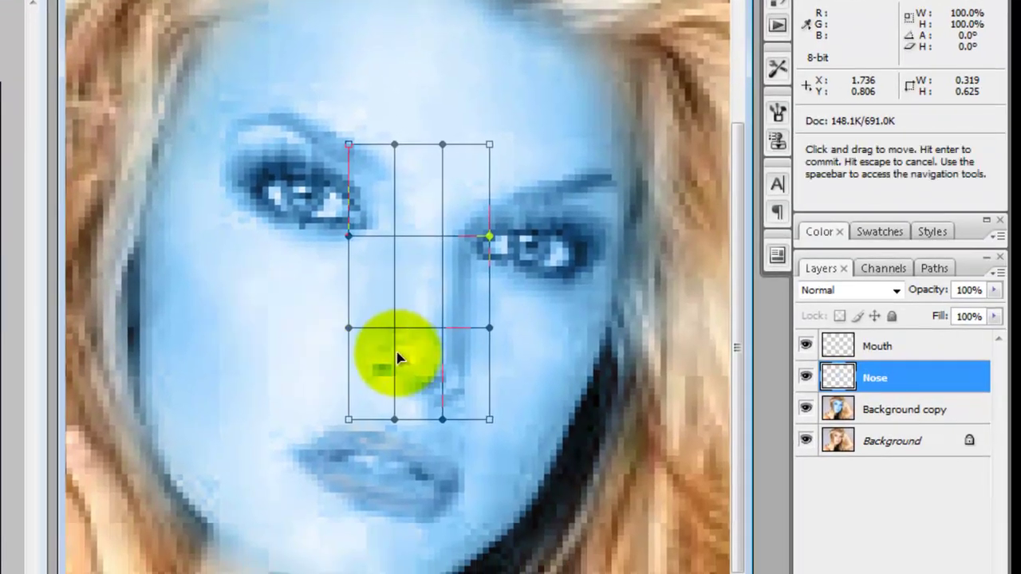
pyautogui.moveTo(397, 357); pyautogui.dragTo(455, 369)
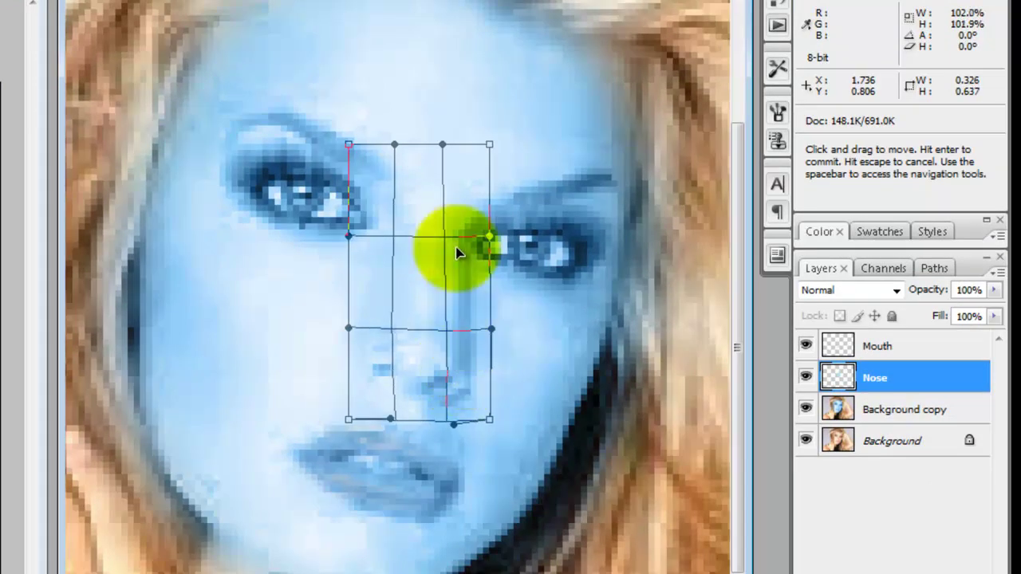
pyautogui.moveTo(419, 209); pyautogui.dragTo(466, 217)
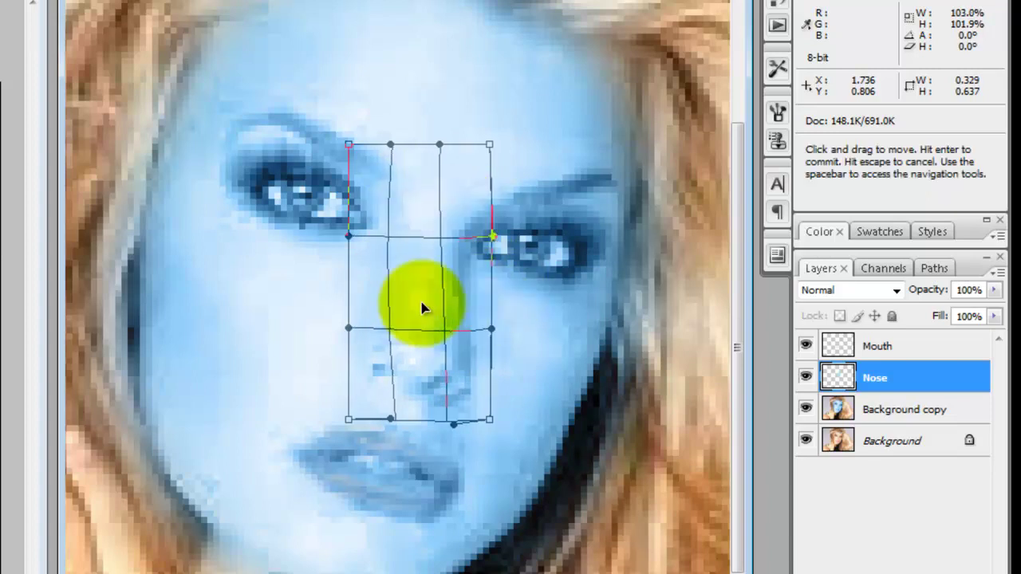
pyautogui.moveTo(388, 361); pyautogui.dragTo(468, 388)
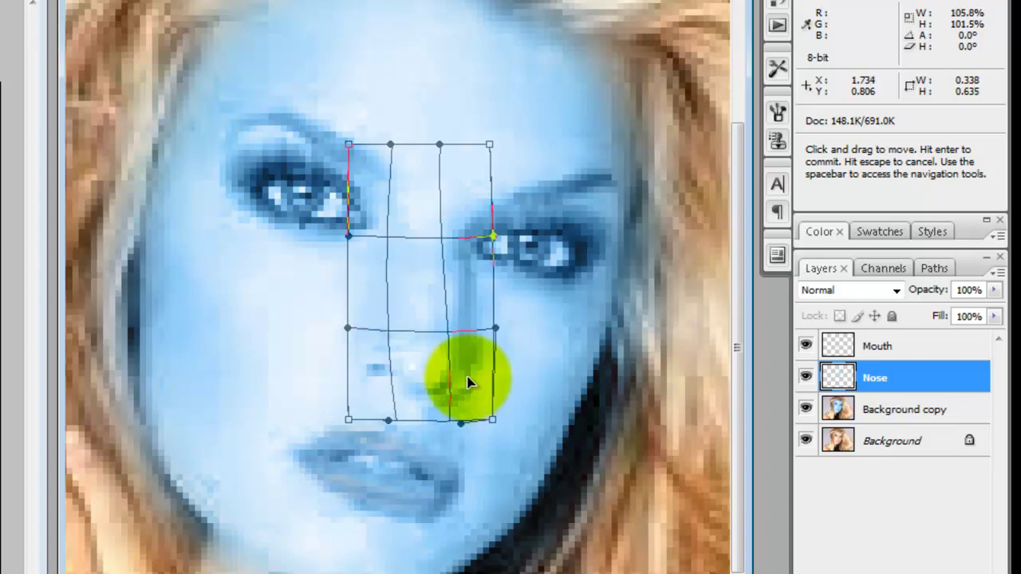
pyautogui.moveTo(469, 299); pyautogui.dragTo(466, 293)
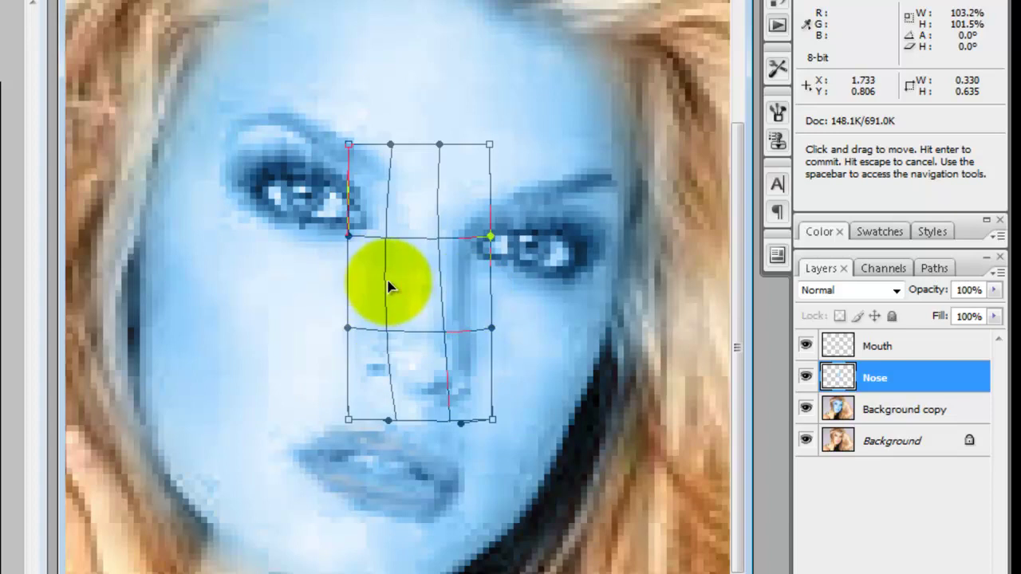
pyautogui.moveTo(420, 210); pyautogui.dragTo(461, 203)
pyautogui.click(549, 297)
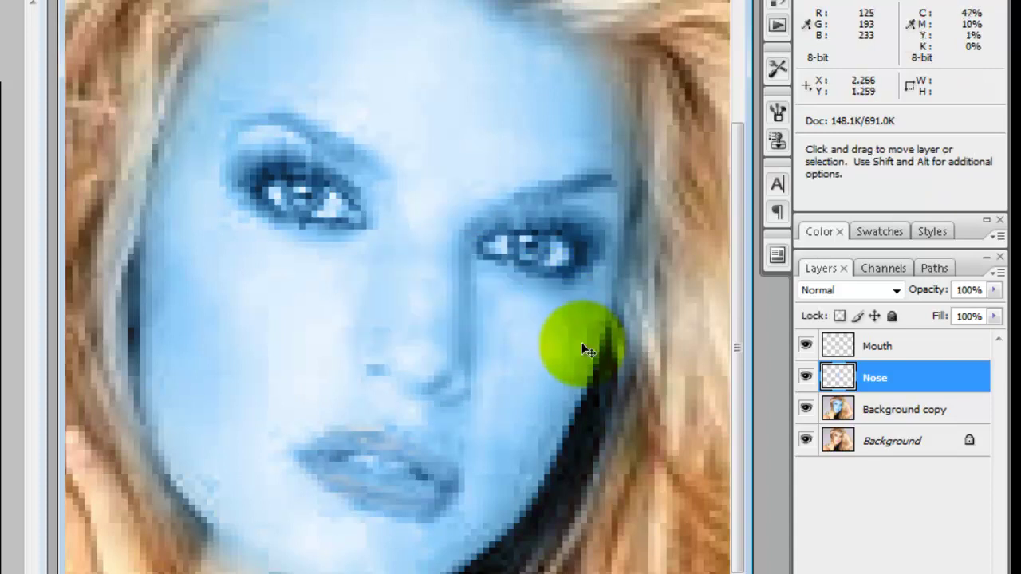
# Select the Background copy layer in the portrait, and outline the eye in the Avatar poster with a rectangular selection.
pyautogui.hotkey('ctrl', '-')
pyautogui.hotkey('ctrl', '+')
pyautogui.press('l')
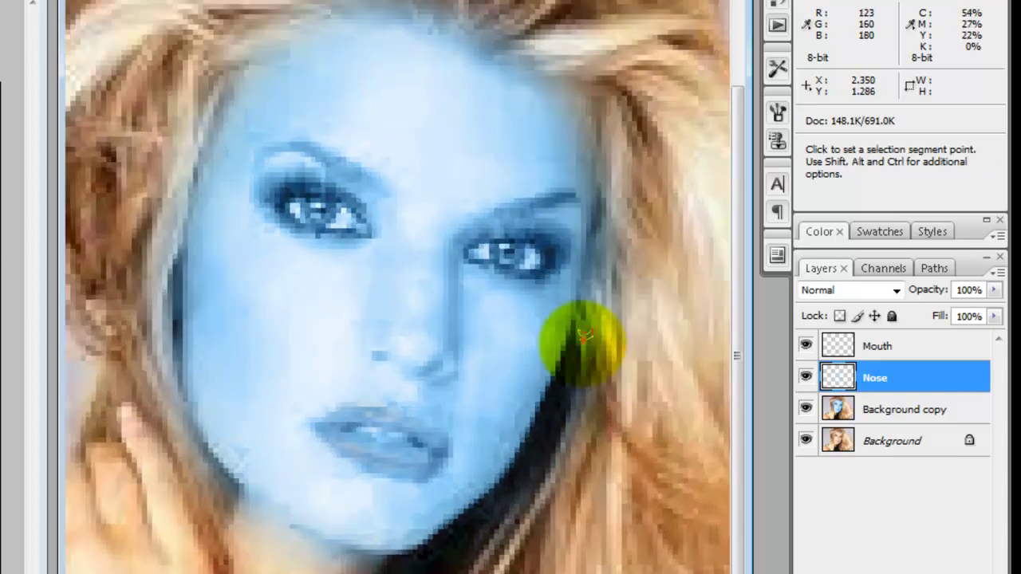
pyautogui.hotkey('ctrl', '+')
pyautogui.scroll(2, 387, 389)
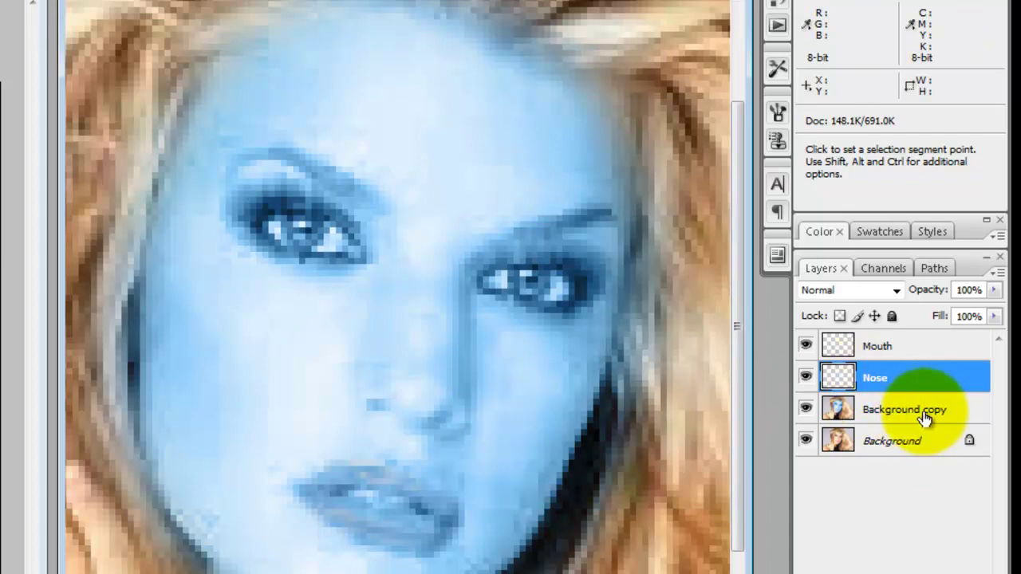
pyautogui.click(926, 413)
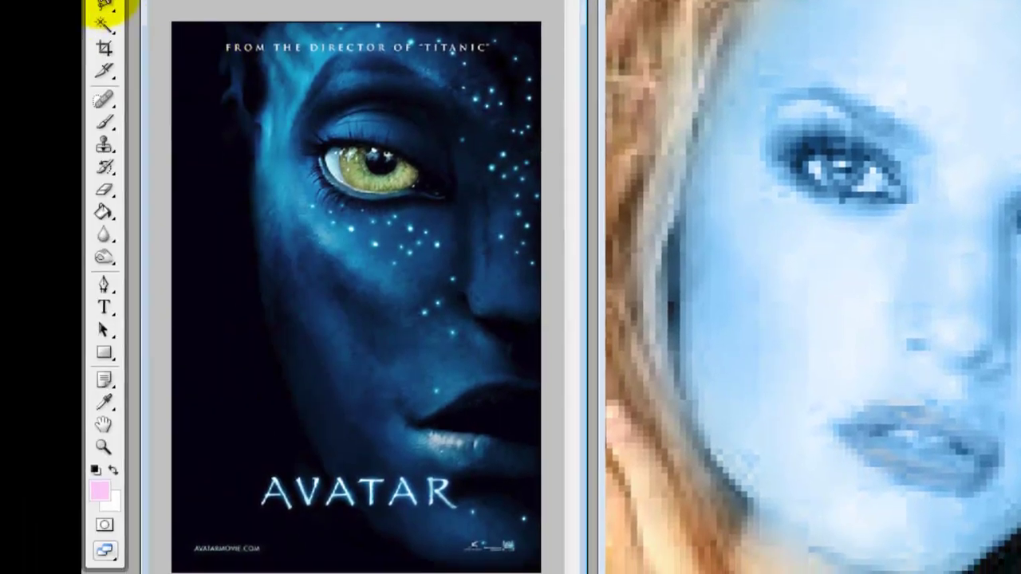
pyautogui.click(105, 7)
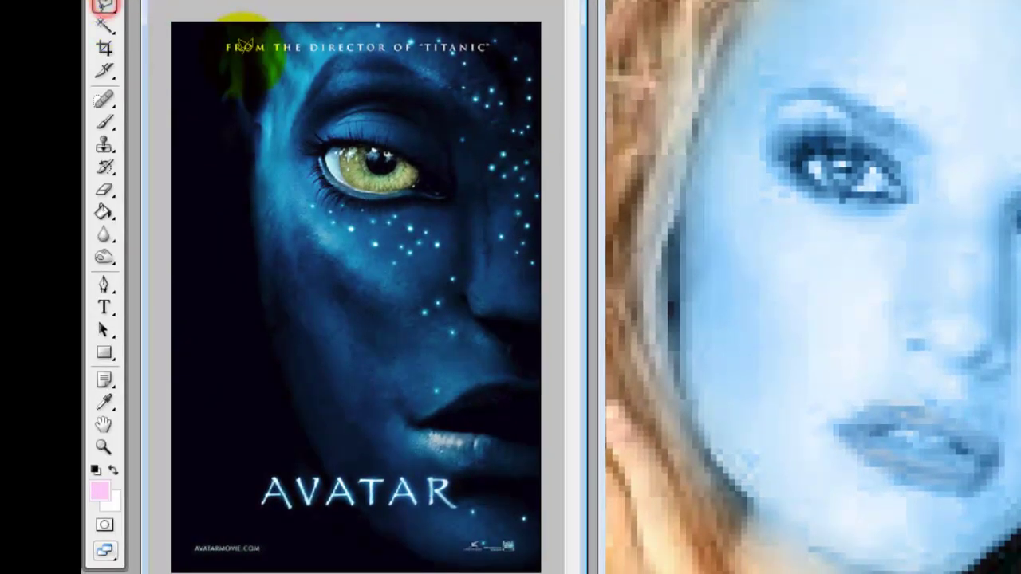
pyautogui.click(107, 3)
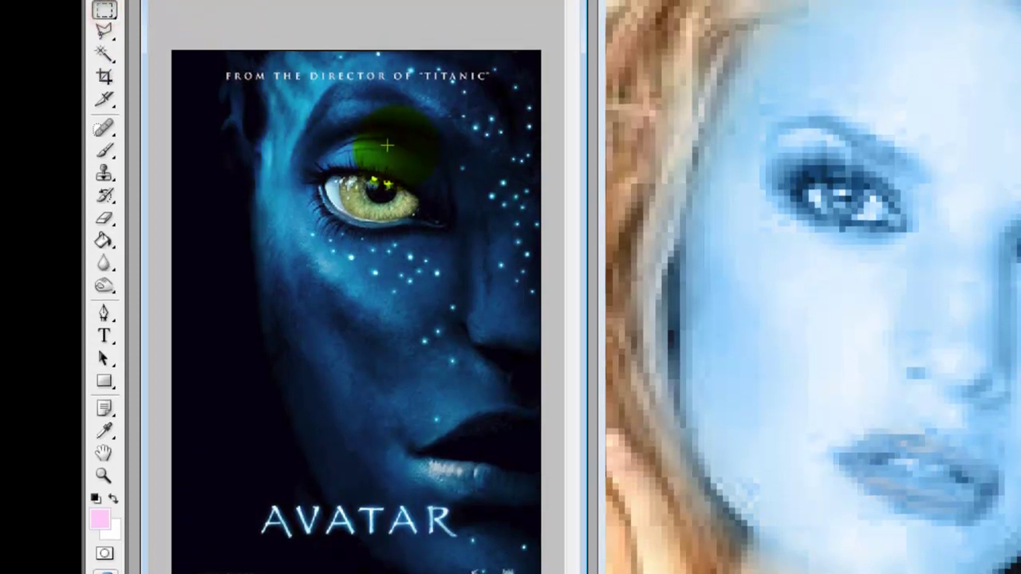
pyautogui.moveTo(426, 156); pyautogui.dragTo(308, 241)
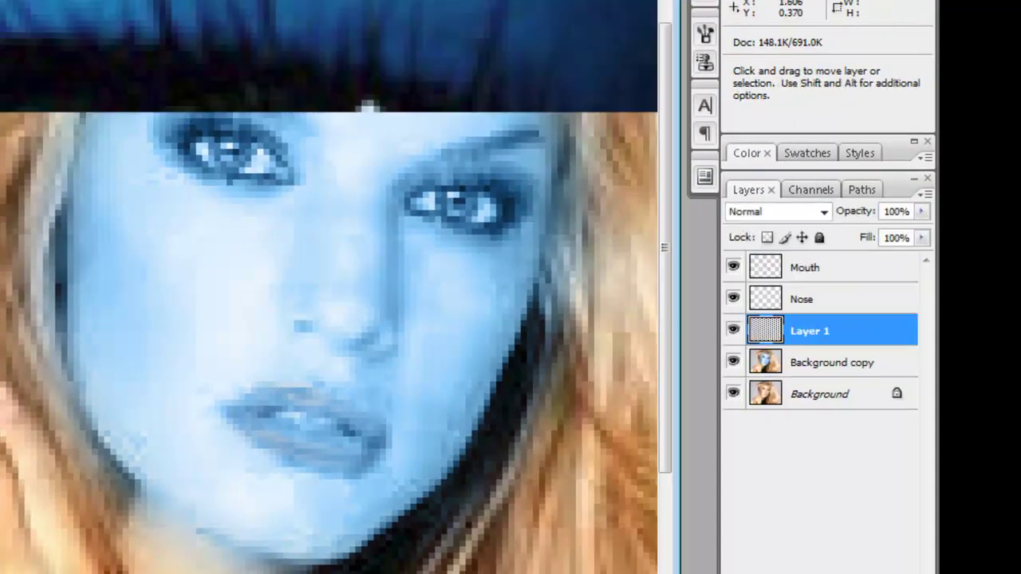
# Try to scale down and rotate the poster eye over the portrait's eye on a layer beneath Nose.
pyautogui.press('m')
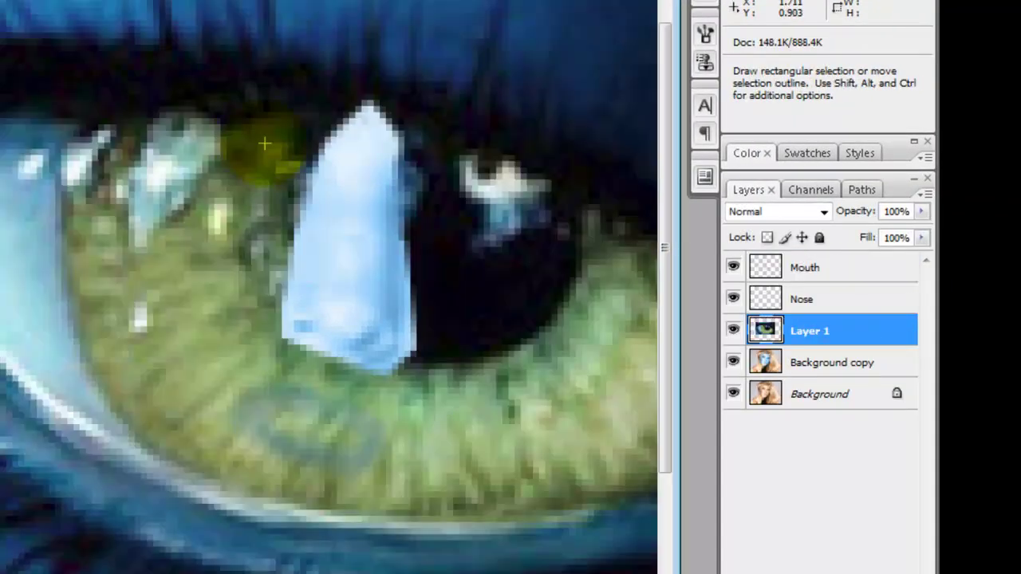
pyautogui.hotkey('ctrl', 't')
pyautogui.hotkey('ctrl', '-')
pyautogui.hotkey('ctrl', '-')
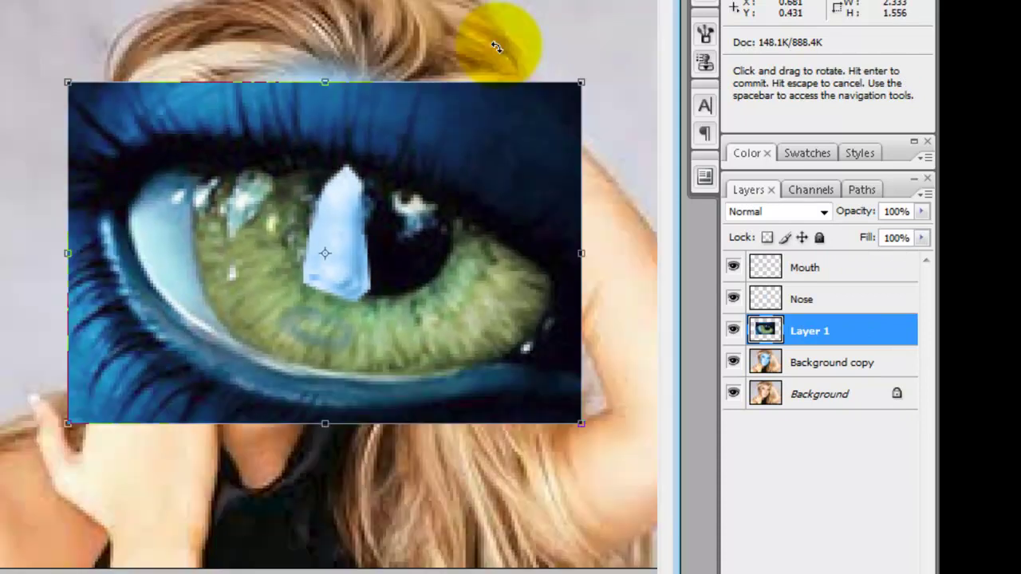
pyautogui.moveTo(590, 77); pyautogui.dragTo(294, 193)
pyautogui.hotkey('ctrl', '+')
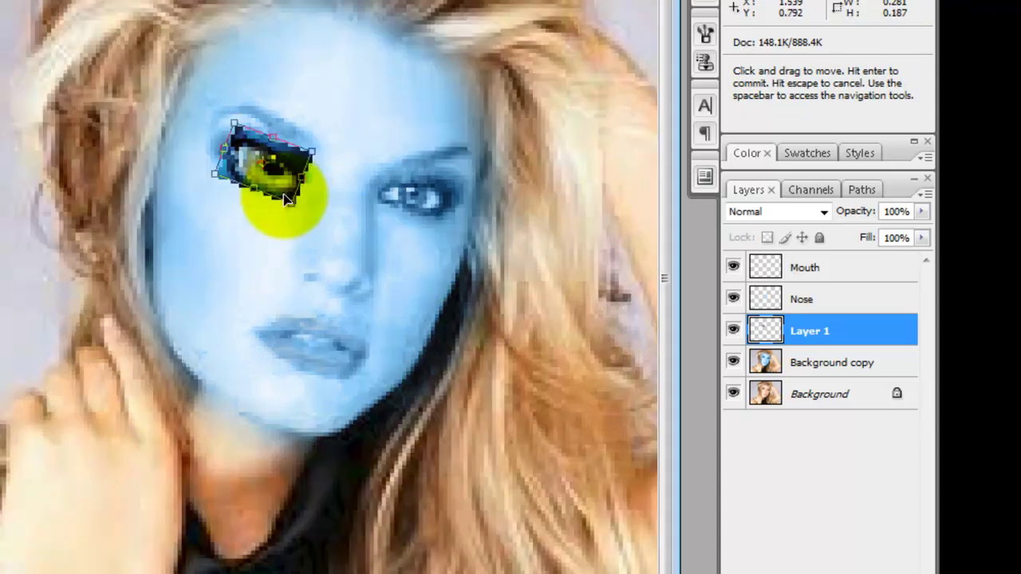
pyautogui.scroll(3, 272, 195)
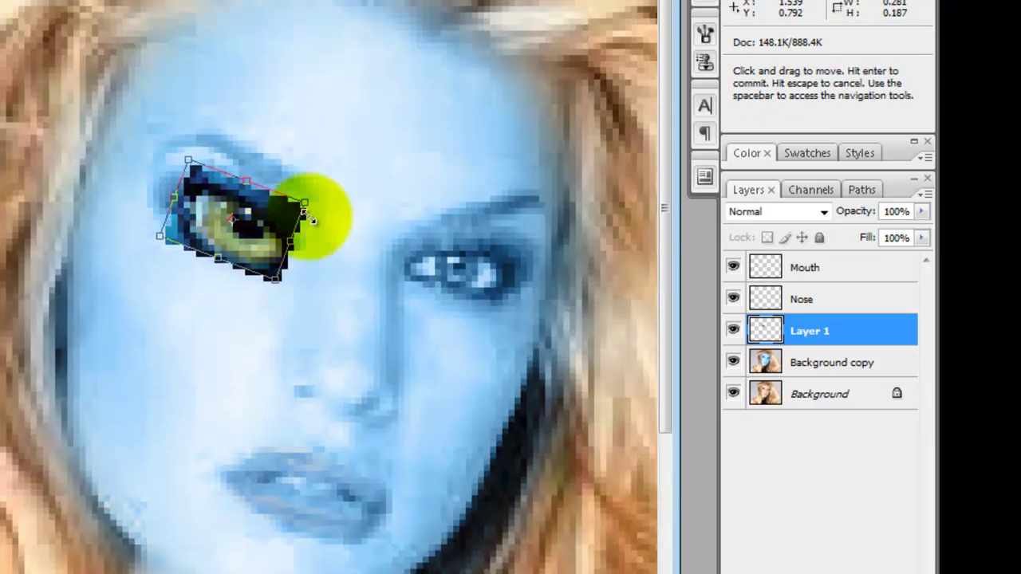
pyautogui.moveTo(337, 194); pyautogui.dragTo(337, 174)
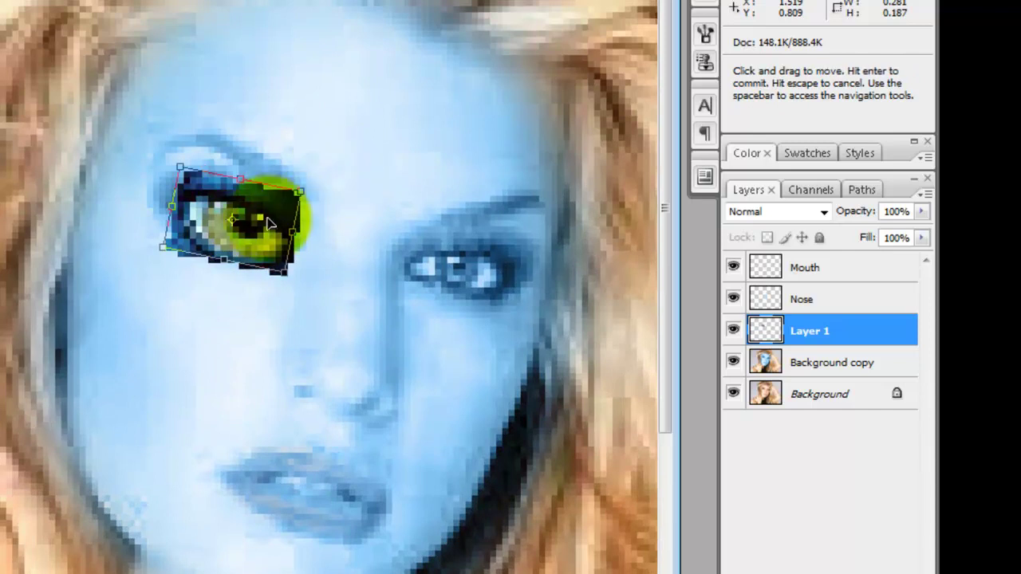
pyautogui.moveTo(292, 224); pyautogui.dragTo(280, 220)
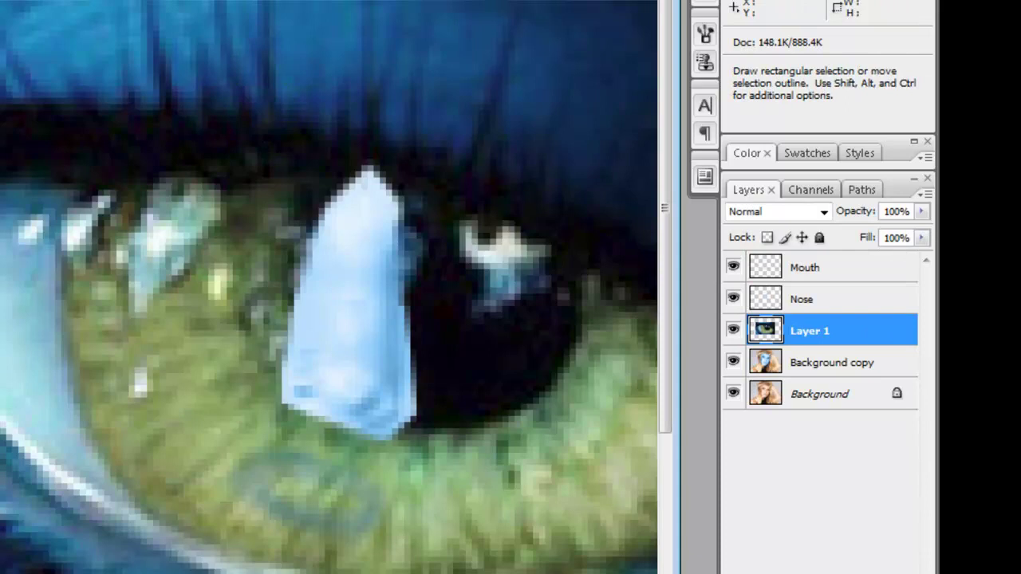
pyautogui.hotkey('ctrl', 'z')
# Place the poster eye on a new layer directly above Nose, scaling and rotating it to cover the portrait's tilted eye farther from the nose shadow.
pyautogui.press('v')
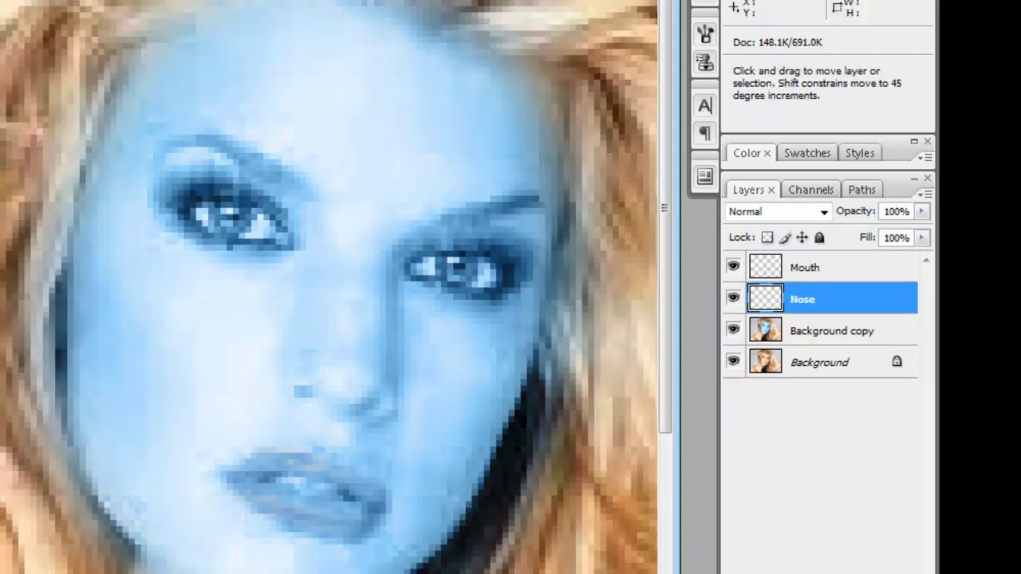
pyautogui.hotkey('ctrl', 'z')
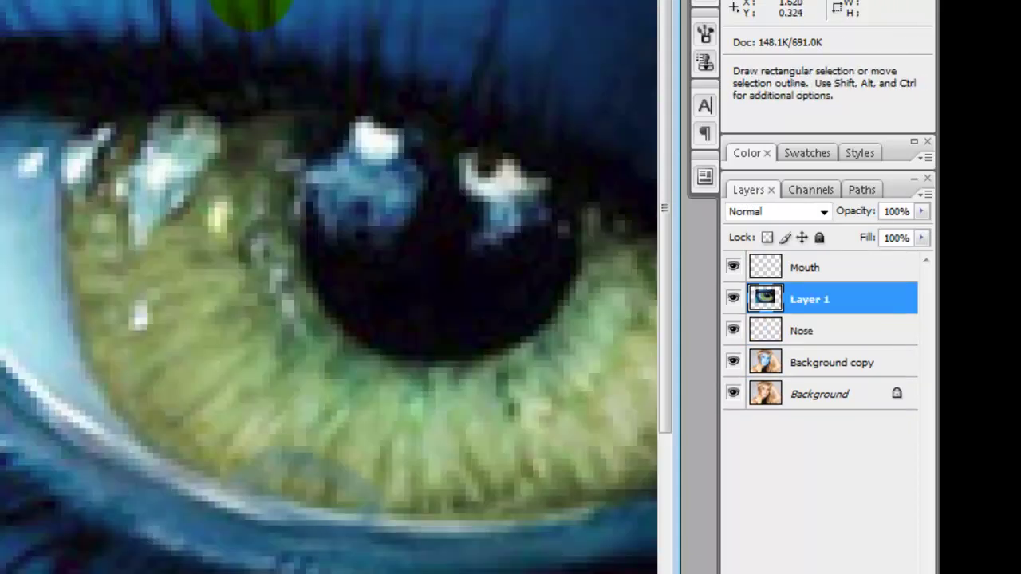
pyautogui.hotkey('ctrl', '-')
pyautogui.hotkey('ctrl', '-')
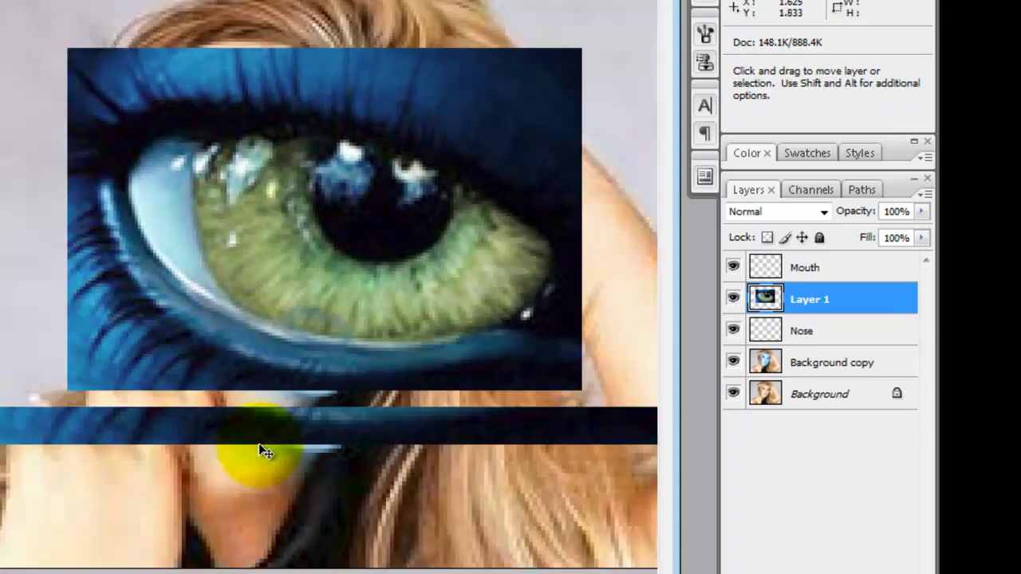
pyautogui.hotkey('ctrl', 't')
pyautogui.moveTo(581, 49); pyautogui.dragTo(132, 346)
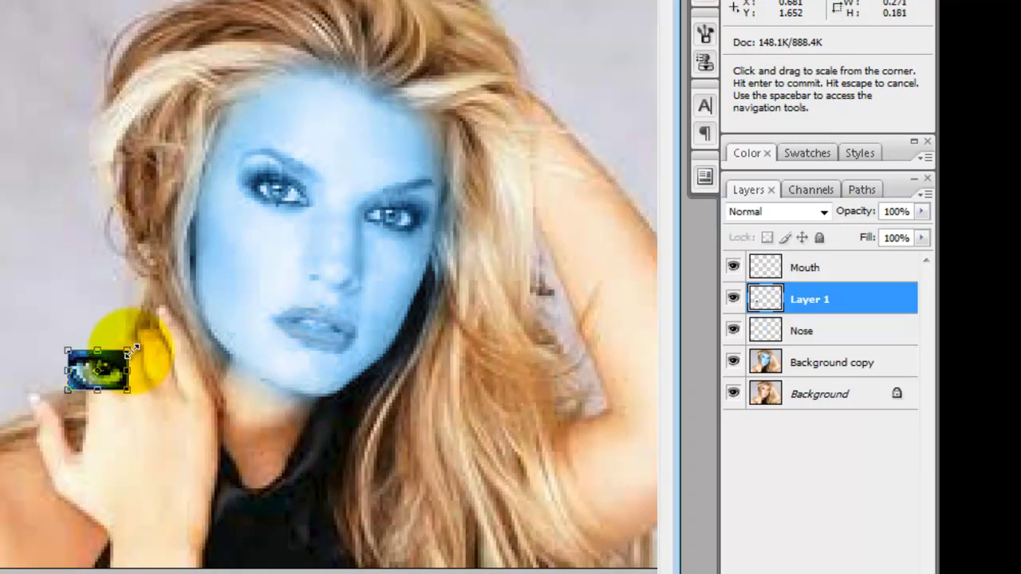
pyautogui.hotkey('ctrl', '+')
pyautogui.moveTo(3, 419); pyautogui.dragTo(333, 104)
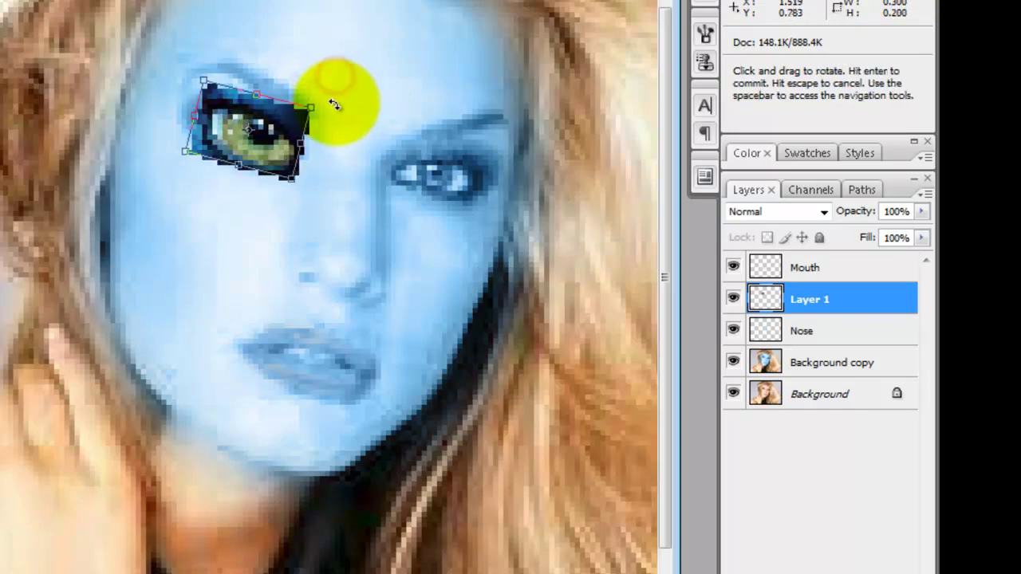
pyautogui.press('Return')
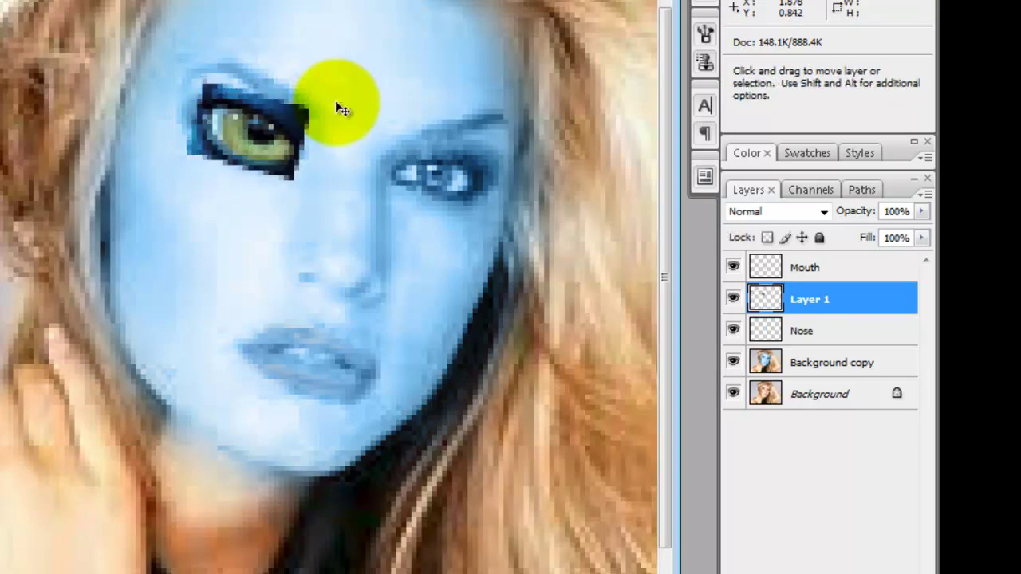
# Shift the pasted eye on Layer 1 slightly upward to align it with the portrait's eye, and apply the transformation.
pyautogui.hotkey('ctrl', '+')
pyautogui.press('m')
pyautogui.scroll(1, 327, 148)
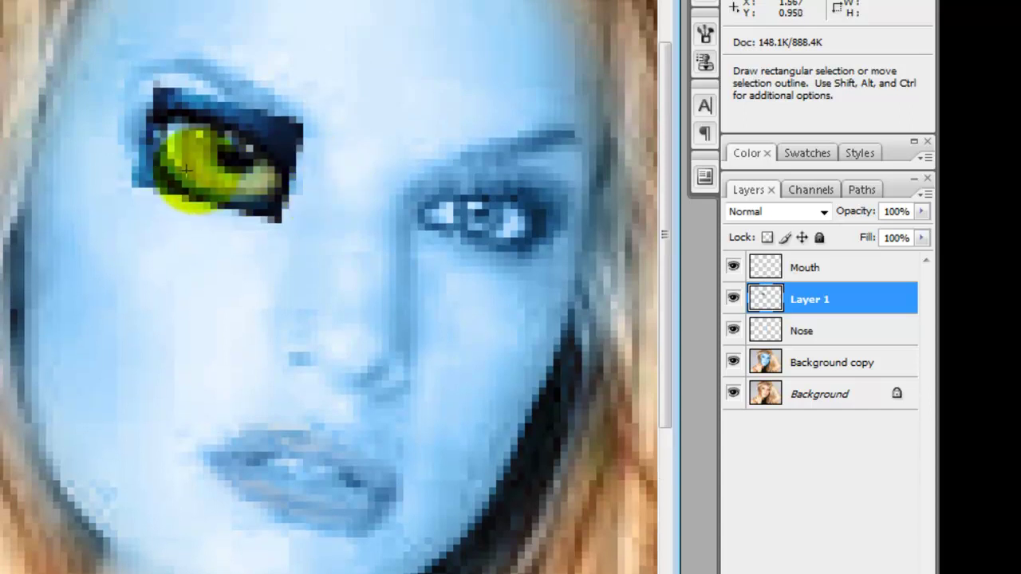
pyautogui.hotkey('ctrl', 't')
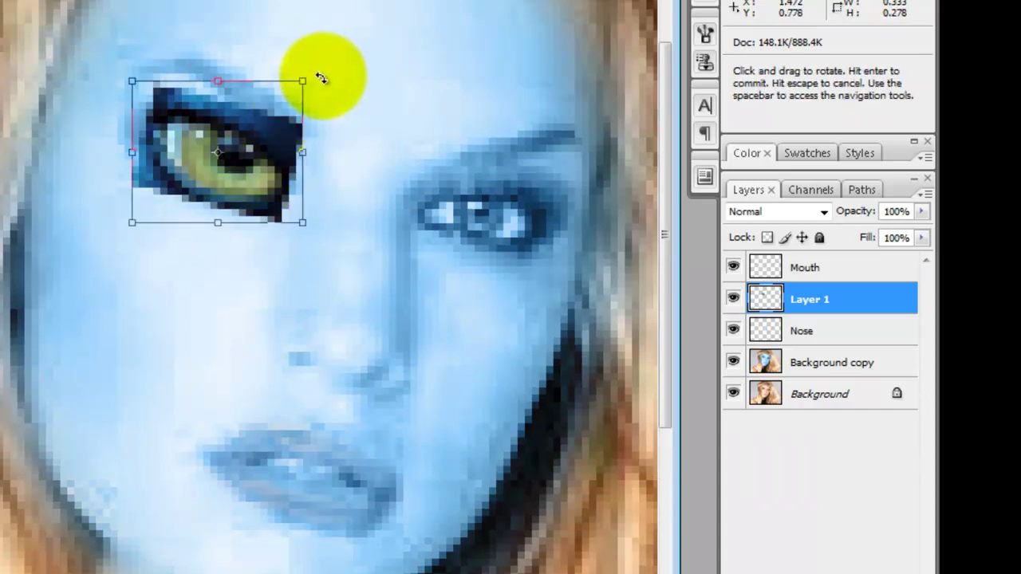
pyautogui.moveTo(329, 77)
pyautogui.mouseDown()
pyautogui.moveTo(327, 39)
pyautogui.moveTo(338, 94)
pyautogui.mouseUp()
pyautogui.moveTo(245, 120); pyautogui.dragTo(245, 114)
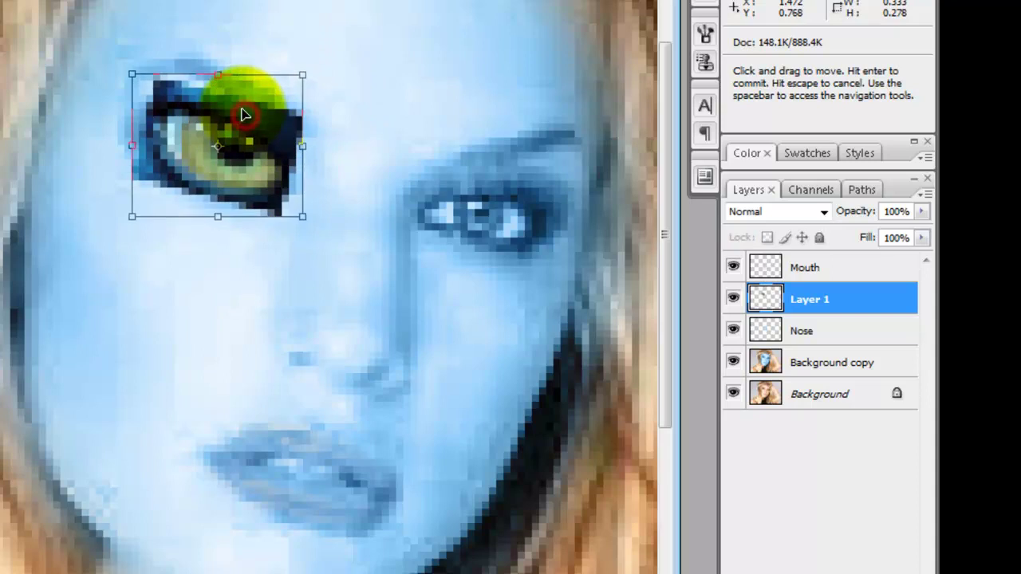
pyautogui.press('Return')
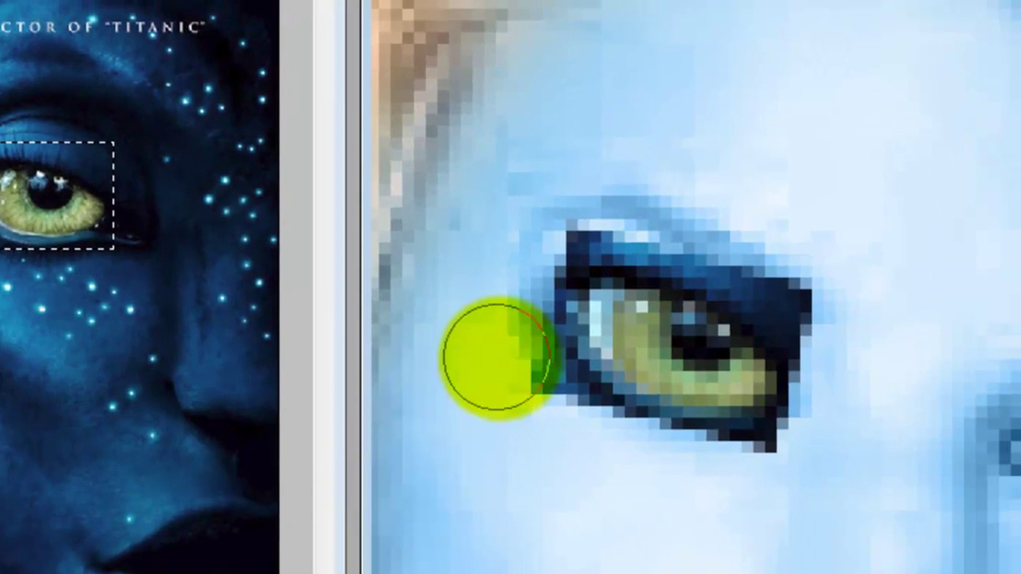
# Erase the dark rectangular surroundings of the pasted eye with the Eraser so only the green eye and its rim remain.
pyautogui.click(969, 331)
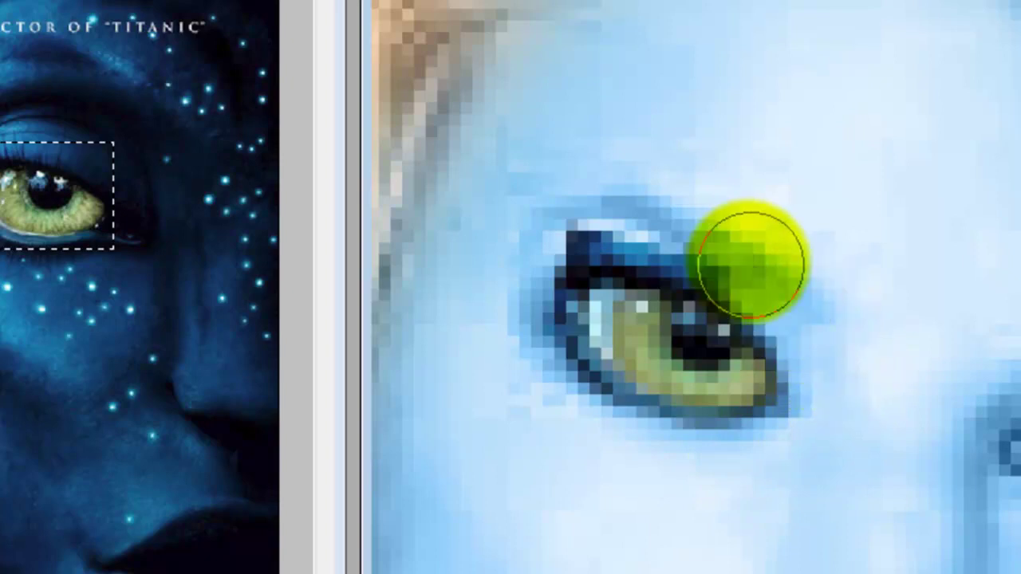
pyautogui.moveTo(696, 240)
pyautogui.mouseDown()
pyautogui.moveTo(662, 205)
pyautogui.moveTo(569, 200)
pyautogui.moveTo(526, 281)
pyautogui.mouseUp()
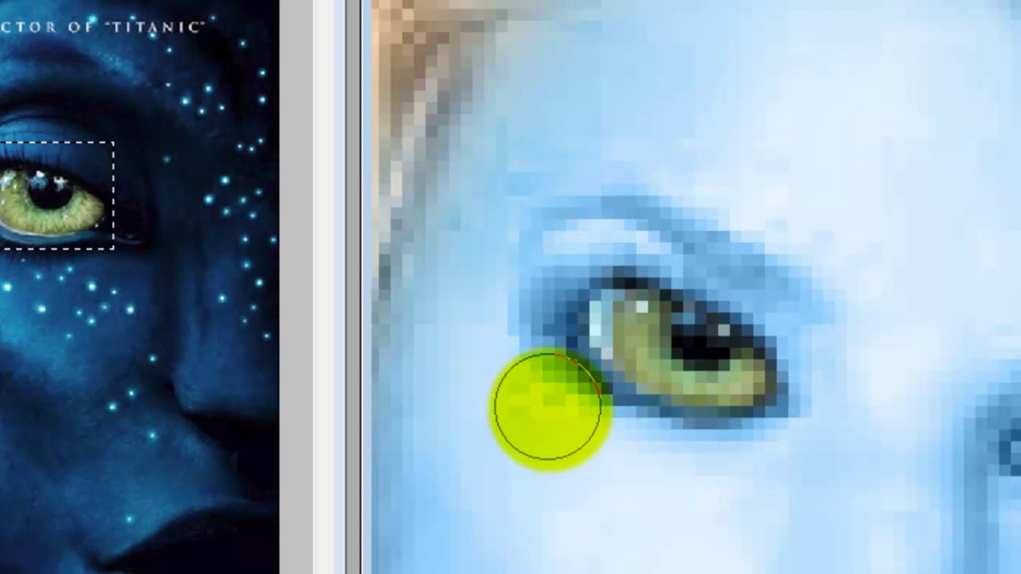
pyautogui.moveTo(615, 235)
pyautogui.mouseDown()
pyautogui.moveTo(668, 240)
pyautogui.moveTo(752, 268)
pyautogui.moveTo(793, 331)
pyautogui.mouseUp()
pyautogui.moveTo(814, 369); pyautogui.dragTo(774, 446)
pyautogui.click(769, 456)
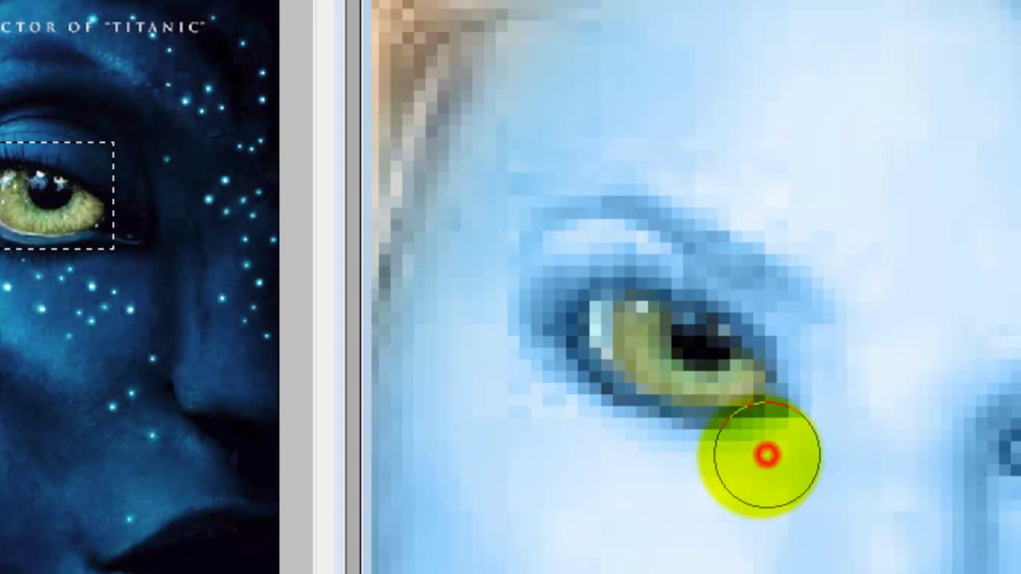
pyautogui.click(571, 423)
pyautogui.moveTo(531, 371); pyautogui.dragTo(520, 356)
pyautogui.click(513, 331)
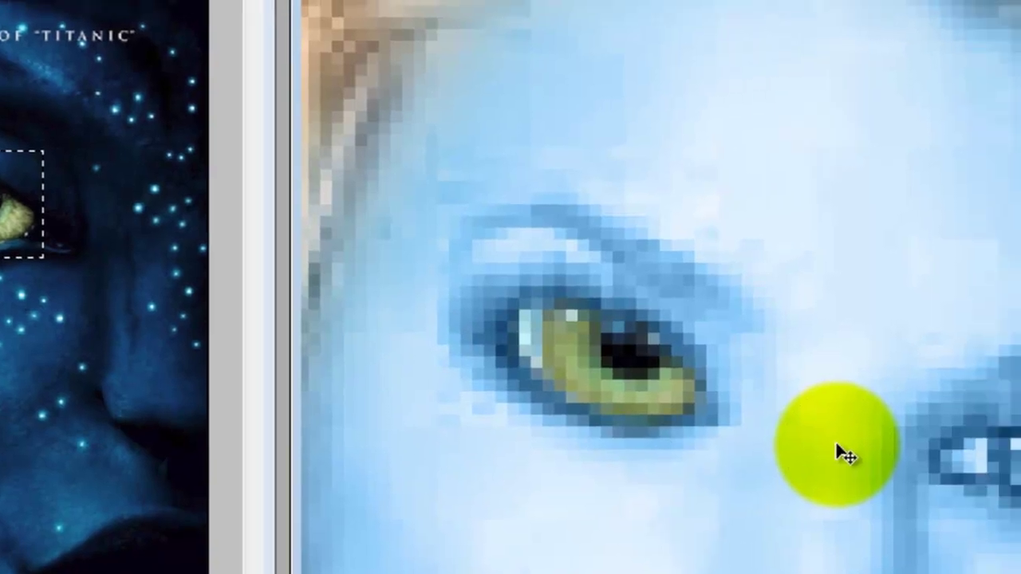
# Enlarge the trimmed eye on Layer 1 slightly, recenter it in the eye socket, and apply the transformation.
pyautogui.hotkey('ctrl', '-')
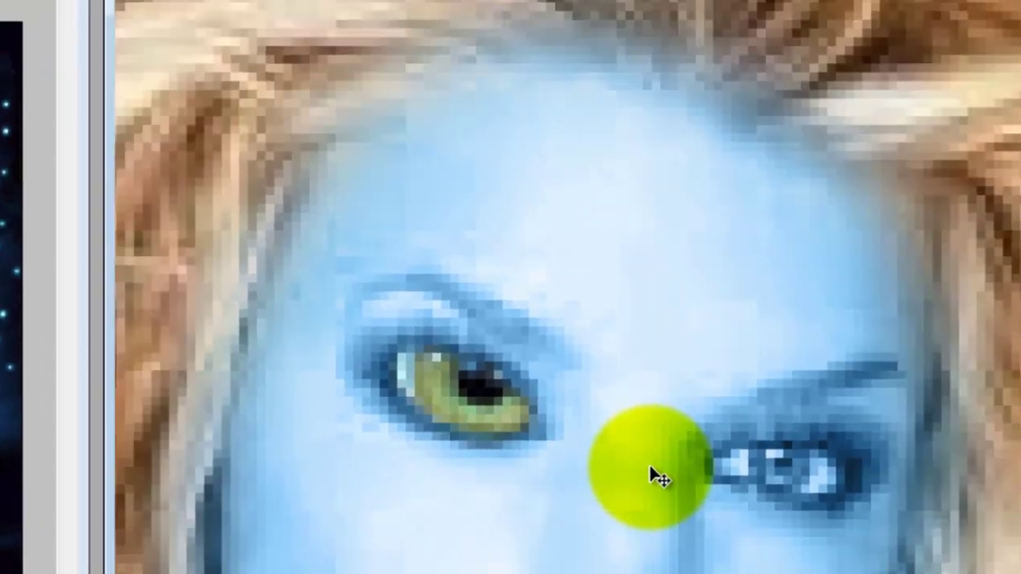
pyautogui.hotkey('ctrl', 't')
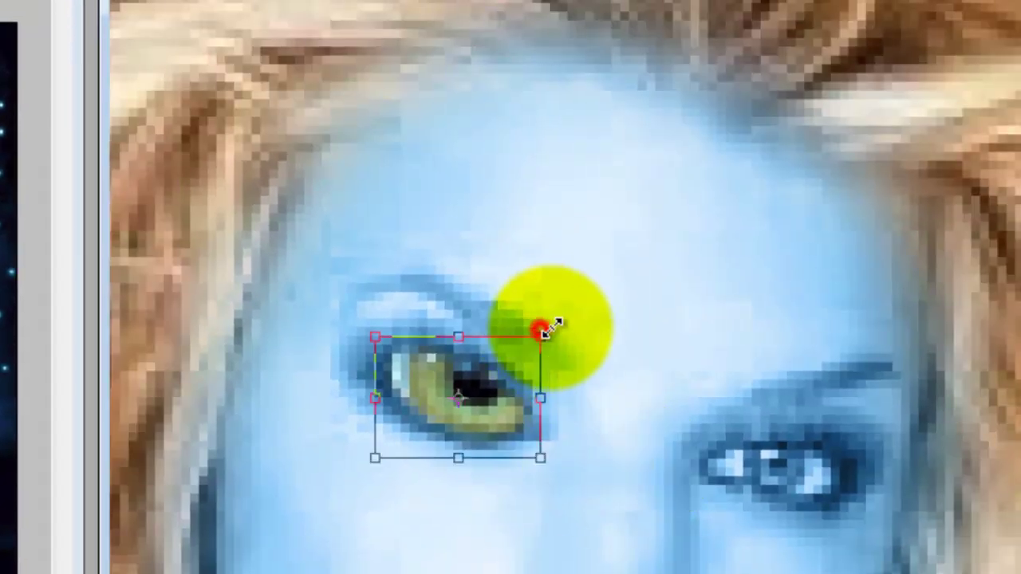
pyautogui.moveTo(543, 331); pyautogui.dragTo(556, 322)
pyautogui.moveTo(512, 363); pyautogui.dragTo(487, 369)
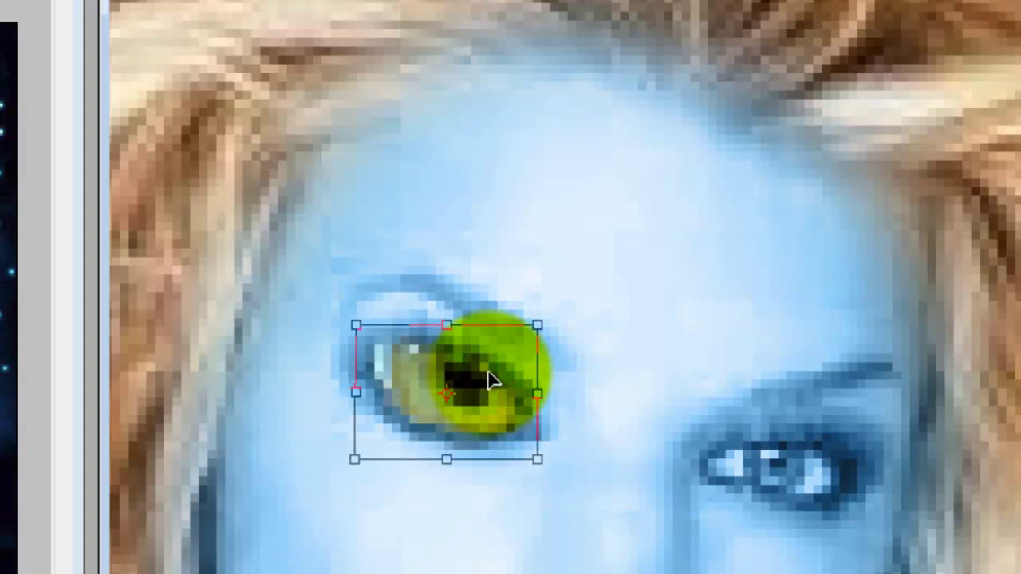
pyautogui.press('Return')
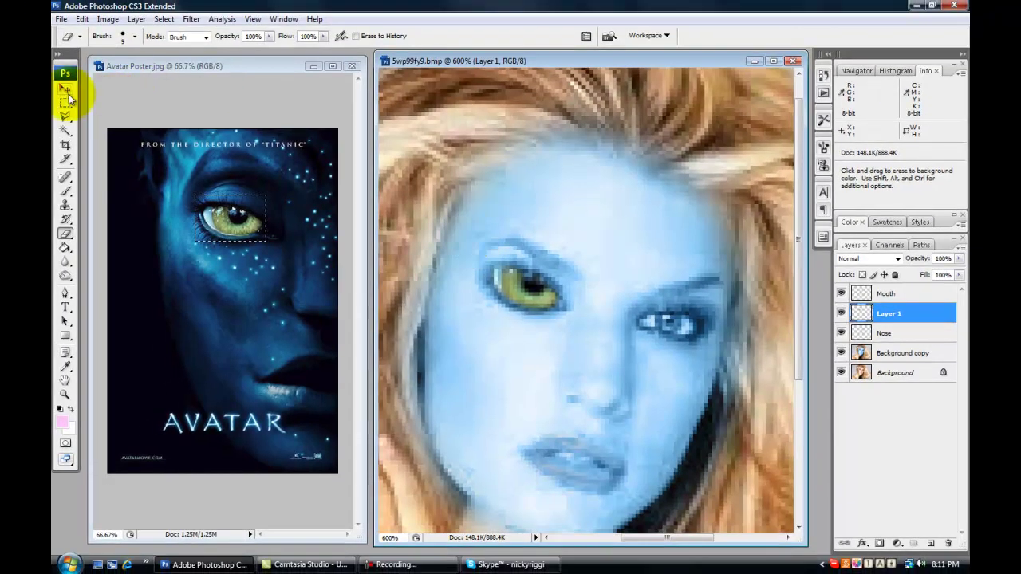
# Copy the green eye from Layer 1 to a new layer and place the copy over the portrait's other eye.
pyautogui.click(66, 89)
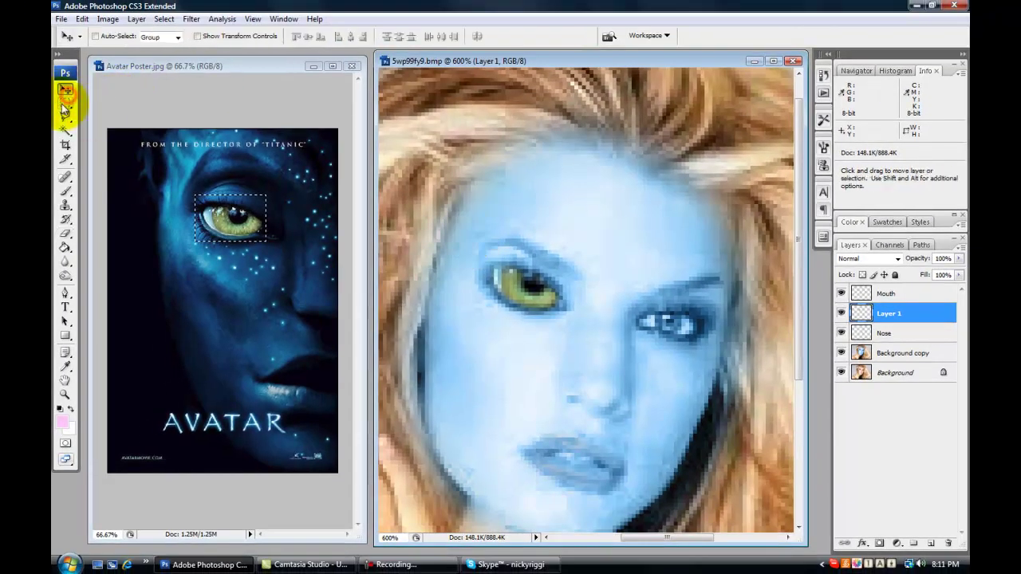
pyautogui.click(66, 102)
pyautogui.moveTo(500, 244); pyautogui.dragTo(561, 325)
pyautogui.moveTo(613, 236)
pyautogui.mouseDown()
pyautogui.moveTo(515, 321)
pyautogui.moveTo(455, 326)
pyautogui.moveTo(605, 306)
pyautogui.moveTo(656, 314)
pyautogui.mouseUp()
pyautogui.hotkey('ctrl', 'j')
pyautogui.click(66, 90)
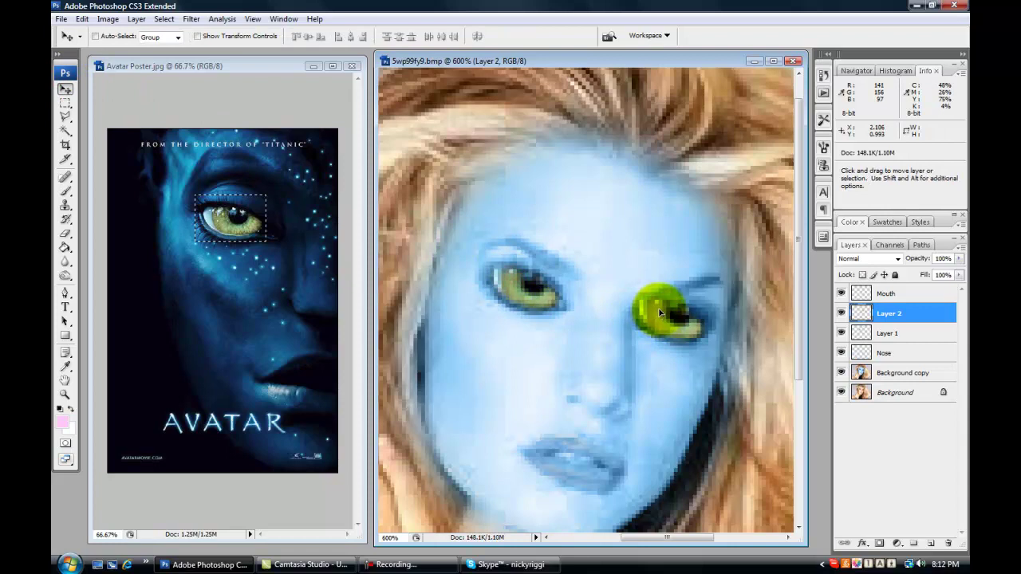
# Flip the copied eye on Layer 2 horizontally, rotate it to match the second eye's tilt, and apply the transformation.
pyautogui.hotkey('ctrl', 't')
pyautogui.rightClick(671, 324)
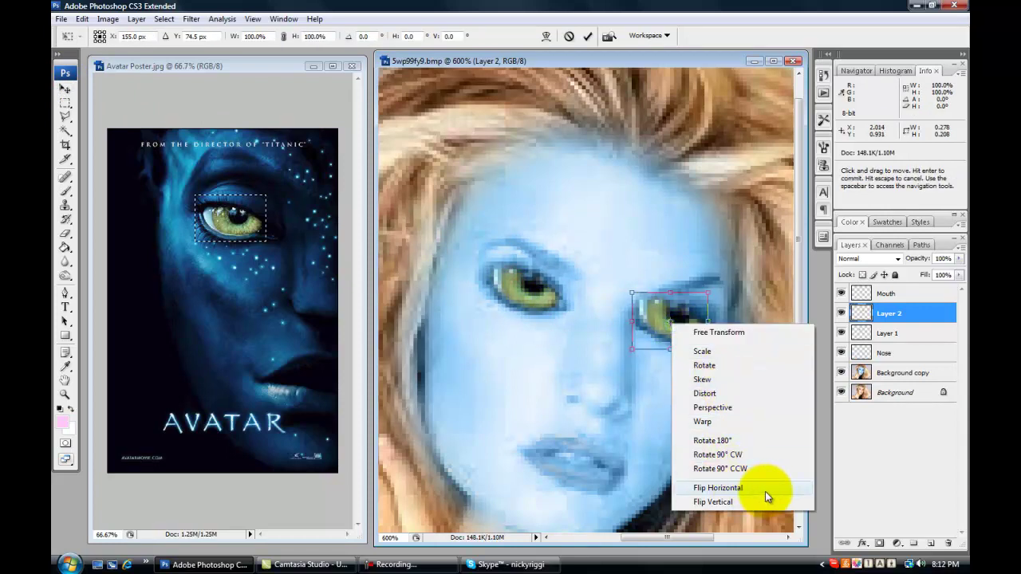
pyautogui.click(765, 491)
pyautogui.moveTo(727, 291); pyautogui.dragTo(744, 318)
pyautogui.press('Return')
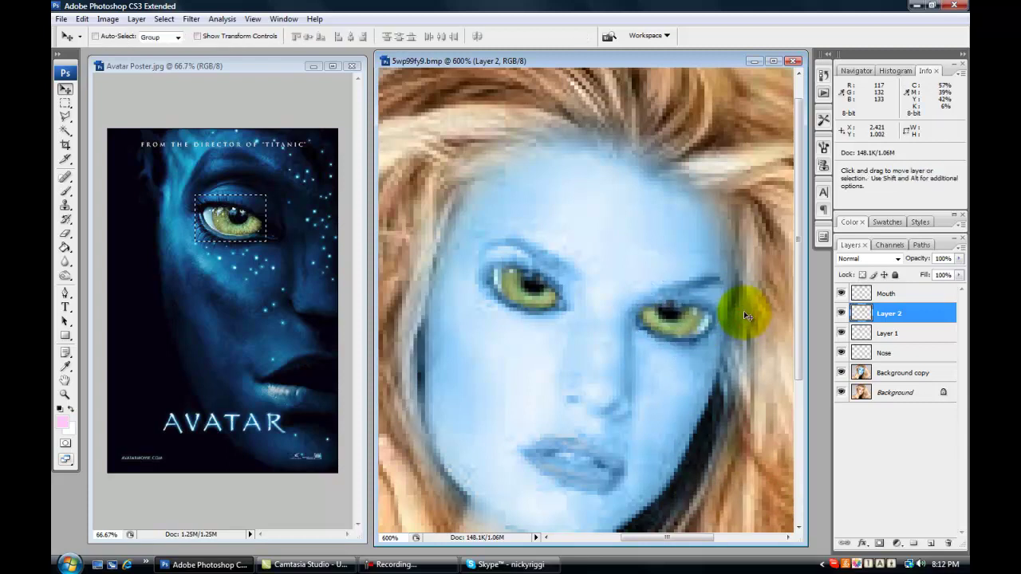
pyautogui.hotkey('ctrl', '-')
pyautogui.hotkey('ctrl', '-')
pyautogui.hotkey('ctrl', '-')
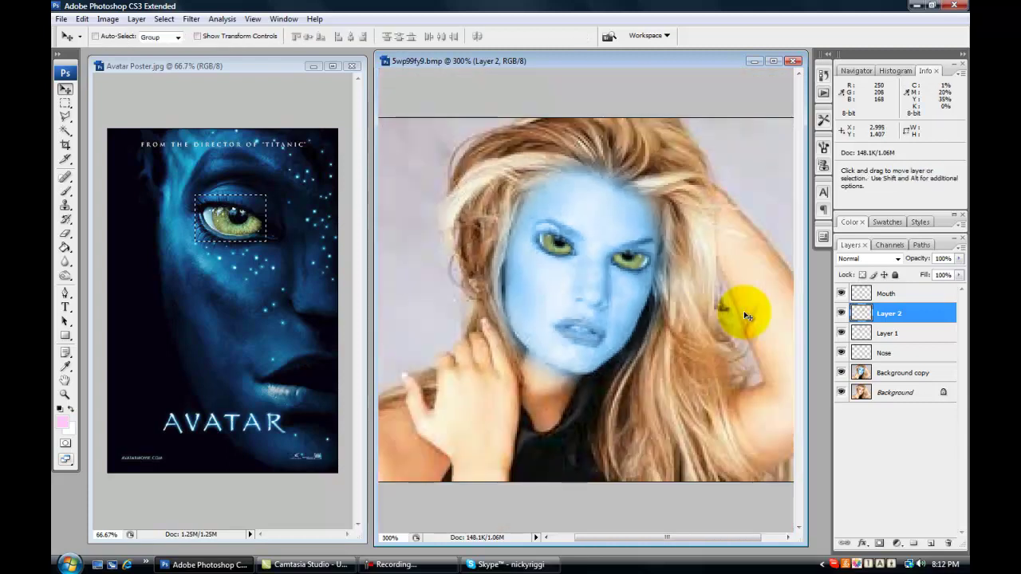
# Scale the green eye on Layer 2 down to 92.5% in both directions and apply the transformation.
pyautogui.hotkey('ctrl', 't')
pyautogui.moveTo(725, 298); pyautogui.dragTo(650, 261)
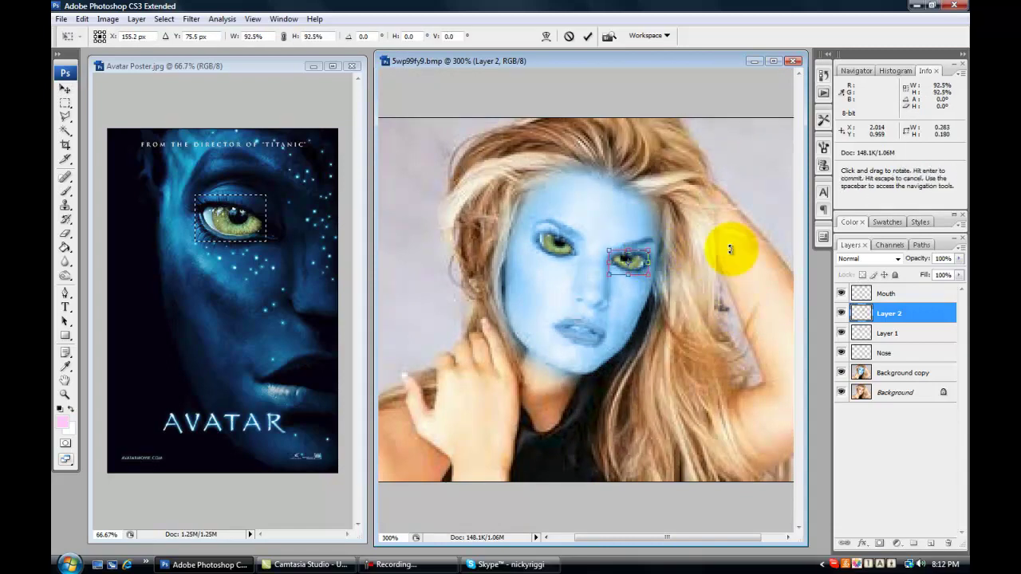
pyautogui.press('Return')
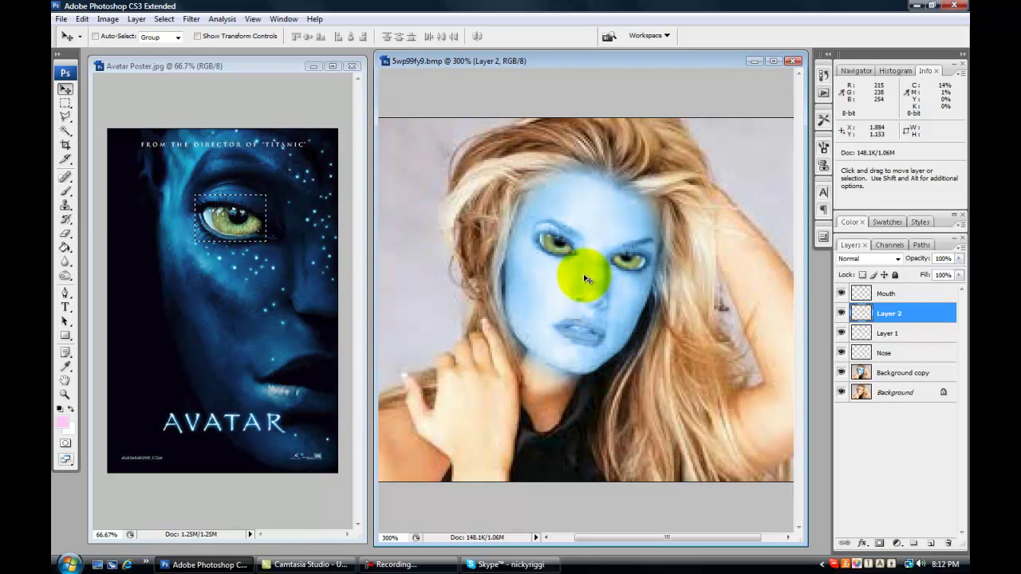
# Delete Layer 1 with its green eye and make a rectangular selection around the remaining green eye.
pyautogui.rightClick(914, 334)
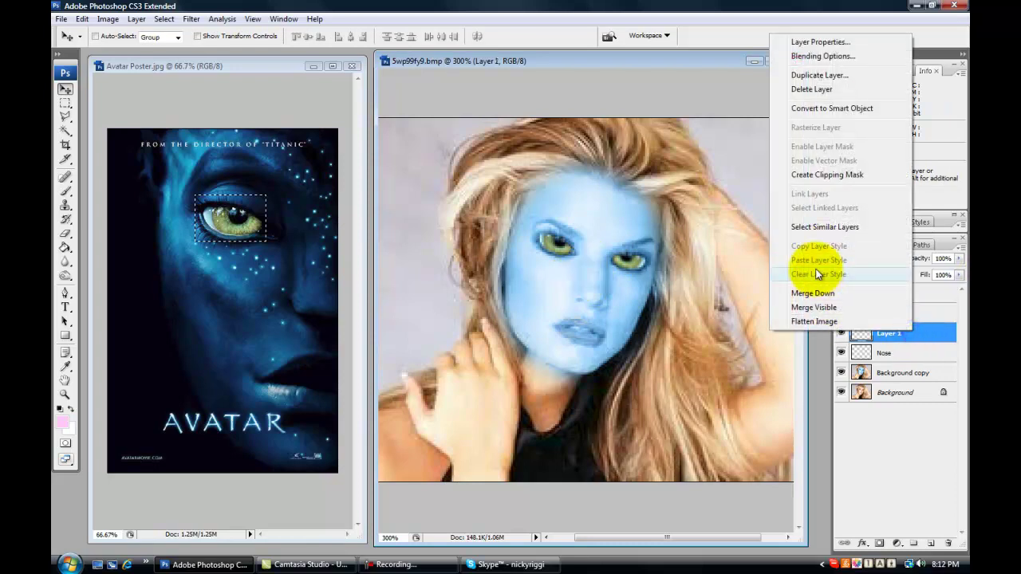
pyautogui.click(868, 88)
pyautogui.click(481, 212)
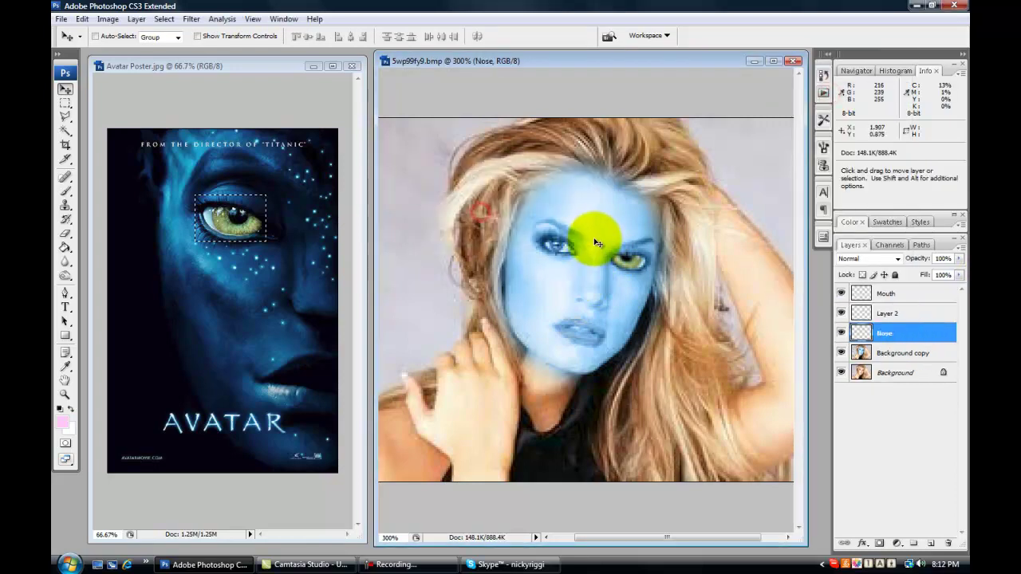
pyautogui.click(66, 102)
pyautogui.moveTo(606, 248); pyautogui.dragTo(652, 276)
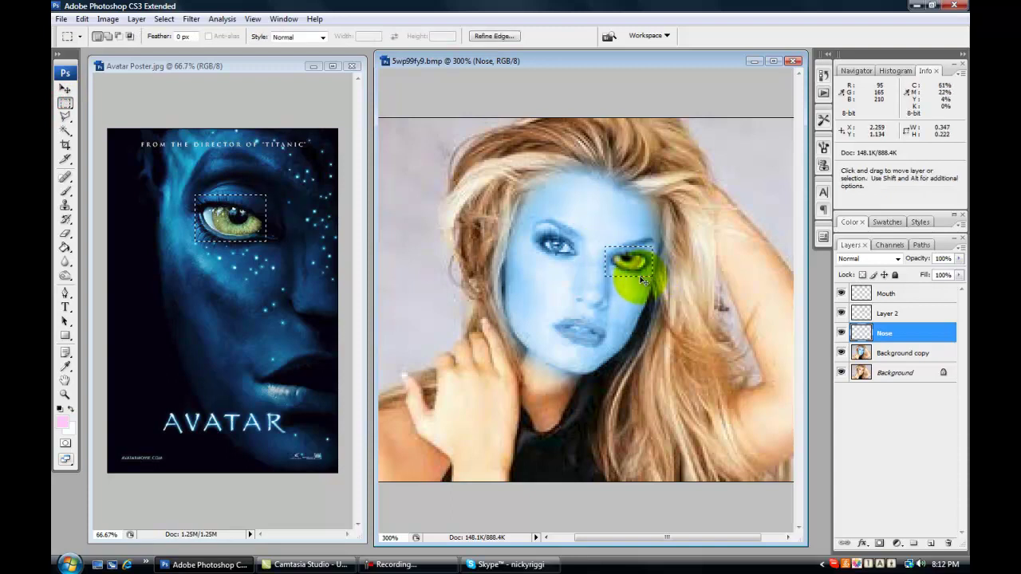
pyautogui.hotkey('ctrl', 'j')
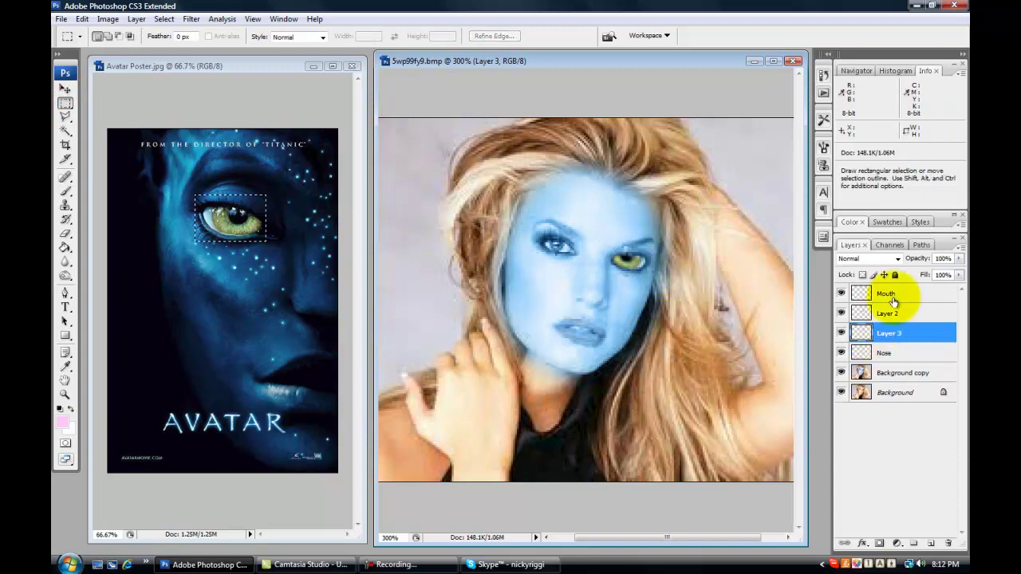
pyautogui.click(65, 88)
pyautogui.moveTo(626, 255)
pyautogui.mouseDown()
pyautogui.moveTo(596, 257)
pyautogui.moveTo(589, 237)
pyautogui.moveTo(621, 258)
pyautogui.mouseUp()
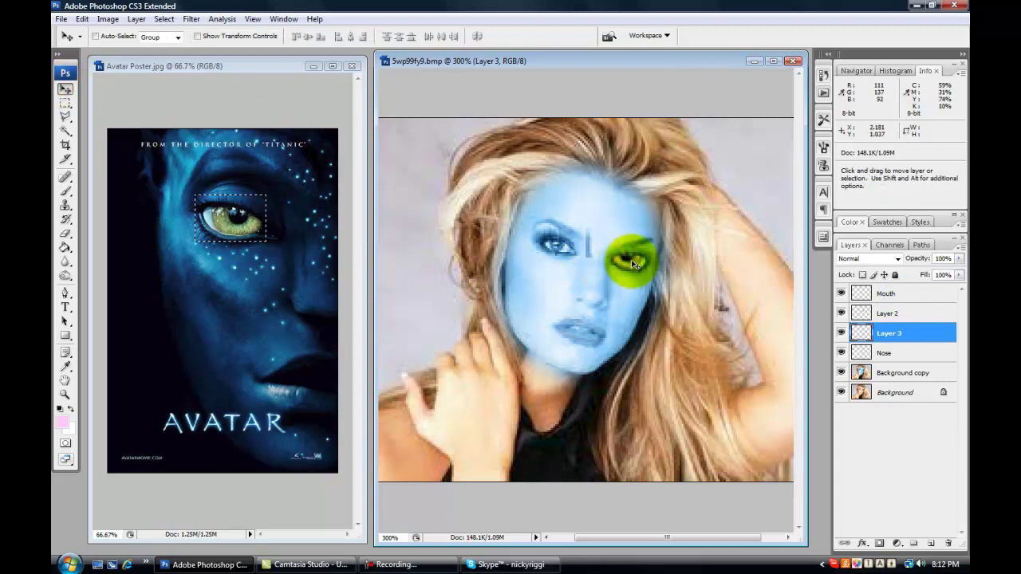
pyautogui.hotkey('ctrl', 'alt', 'z')
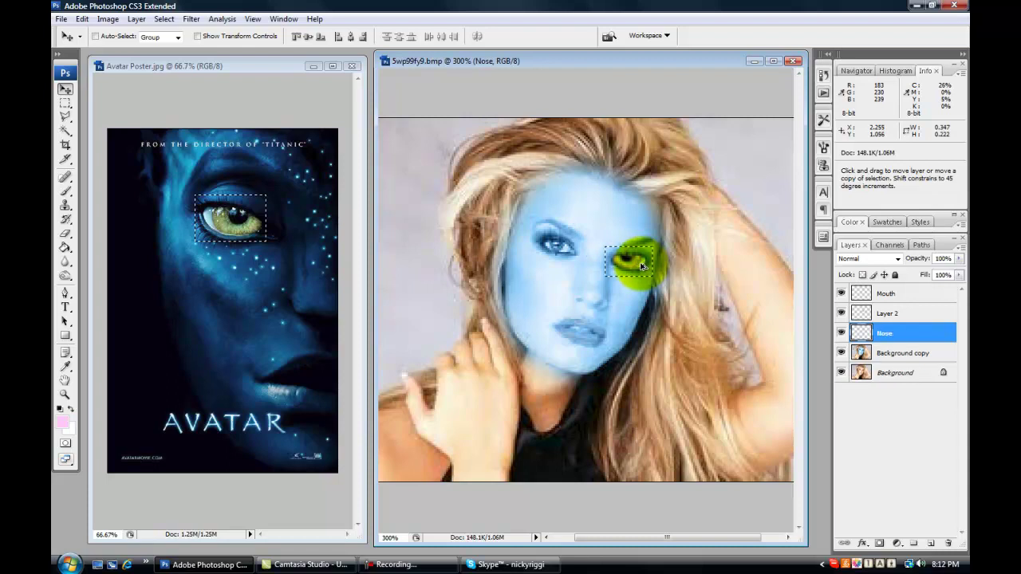
# Copy the selected green eye from Layer 2 to a new layer and place it over the portrait's other eye.
pyautogui.click(919, 316)
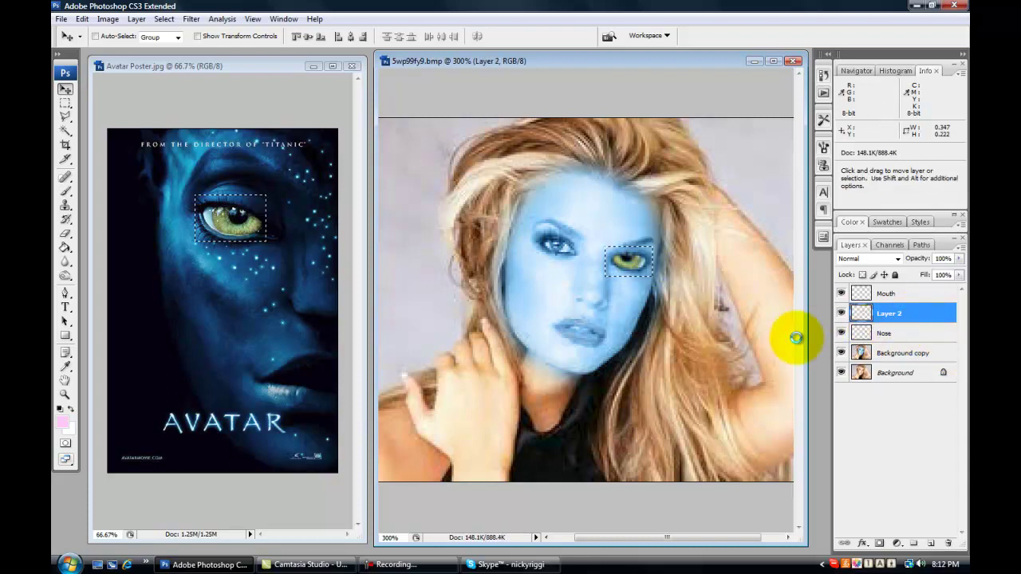
pyautogui.hotkey('ctrl', 'j')
pyautogui.moveTo(637, 261); pyautogui.dragTo(572, 250)
# Flip the copied eye on Layer 3 horizontally, rotate it about 20° to follow the face, and apply the transformation.
pyautogui.hotkey('ctrl', 't')
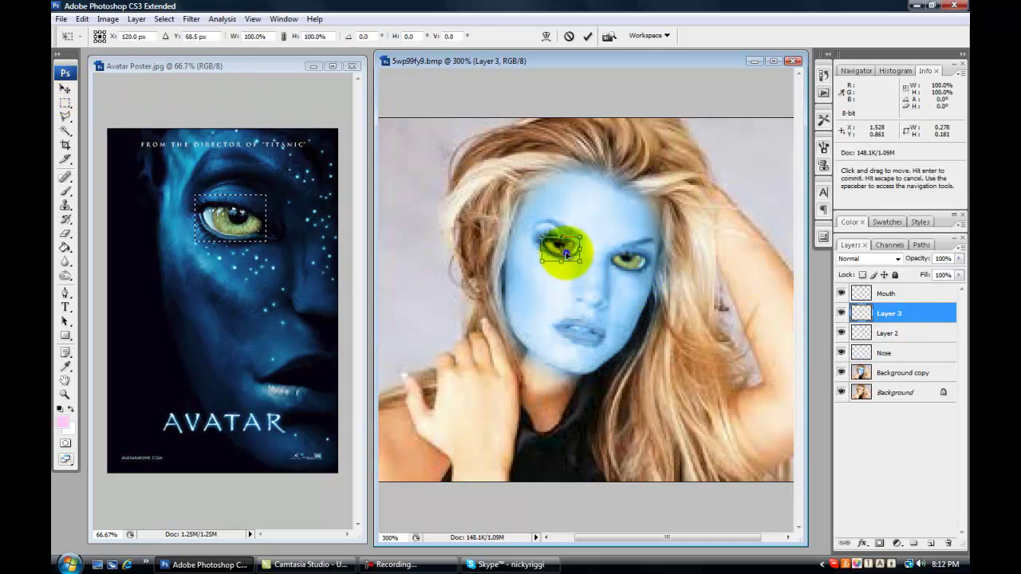
pyautogui.rightClick(568, 252)
pyautogui.click(610, 417)
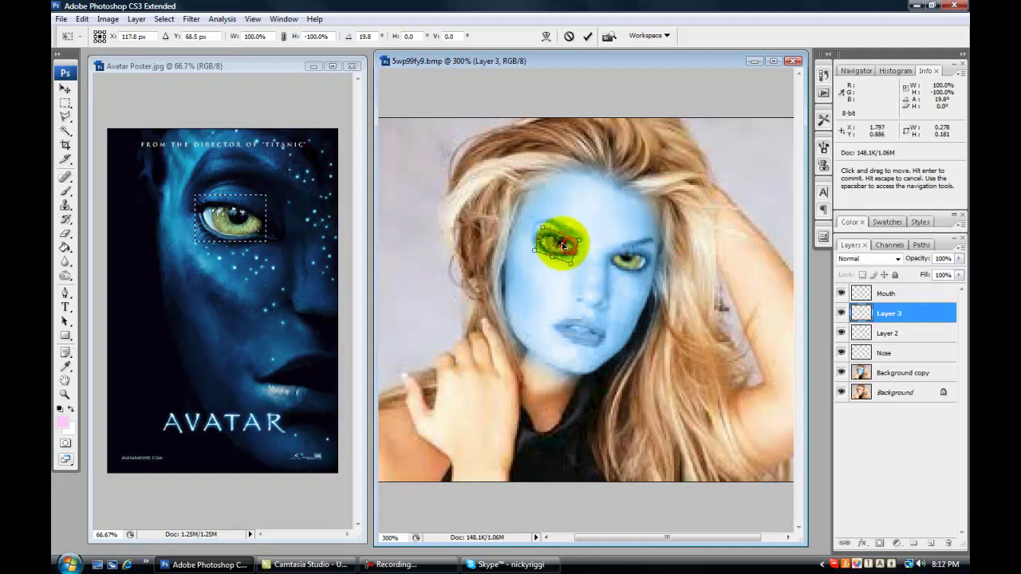
pyautogui.press('Return')
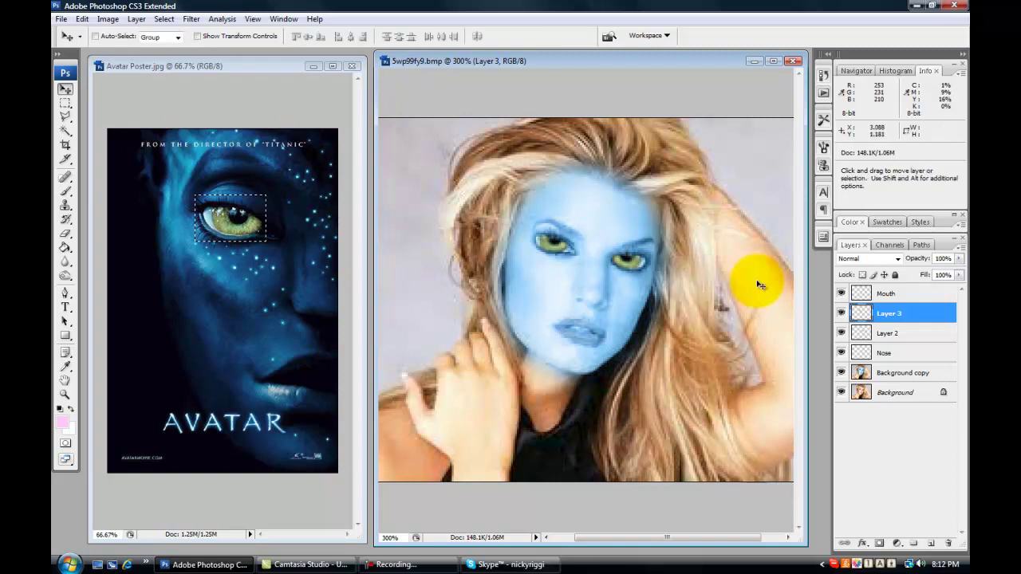
# Reposition the Layer 3 eye over the socket, rotate it slightly to match the original eye's slant, and apply the transformation.
pyautogui.hotkey('ctrl', 't')
pyautogui.moveTo(636, 273); pyautogui.dragTo(565, 248)
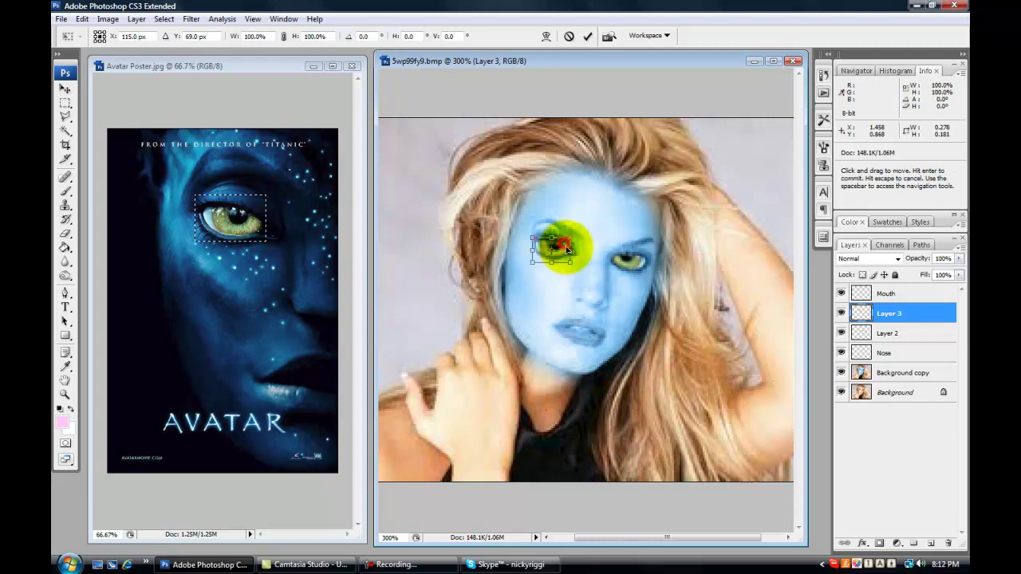
pyautogui.hotkey('ctrl', '+')
pyautogui.hotkey('ctrl', '+')
pyautogui.hotkey('ctrl', '+')
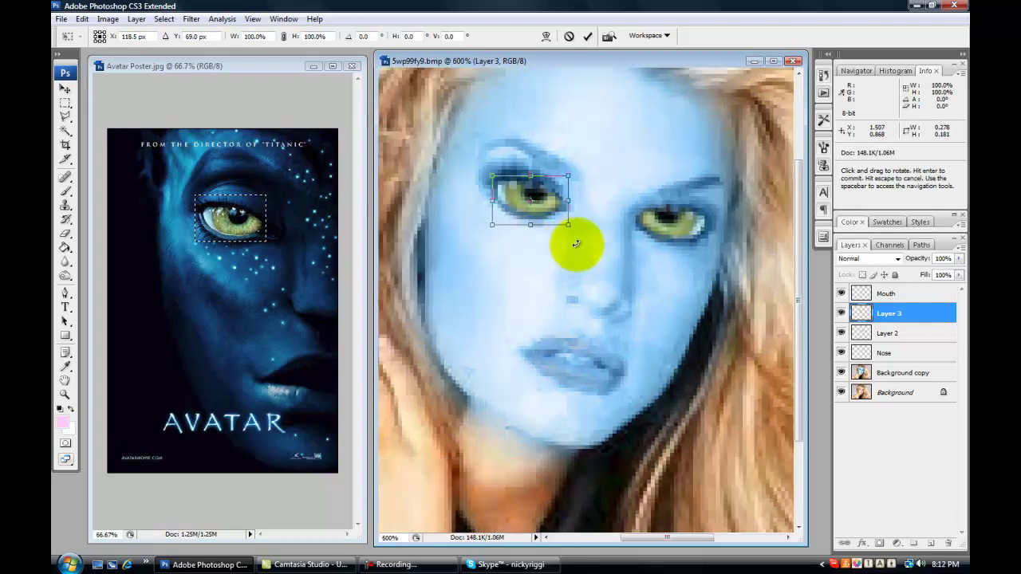
pyautogui.scroll(1, 565, 240)
pyautogui.moveTo(545, 239); pyautogui.dragTo(576, 202)
pyautogui.press('Return')
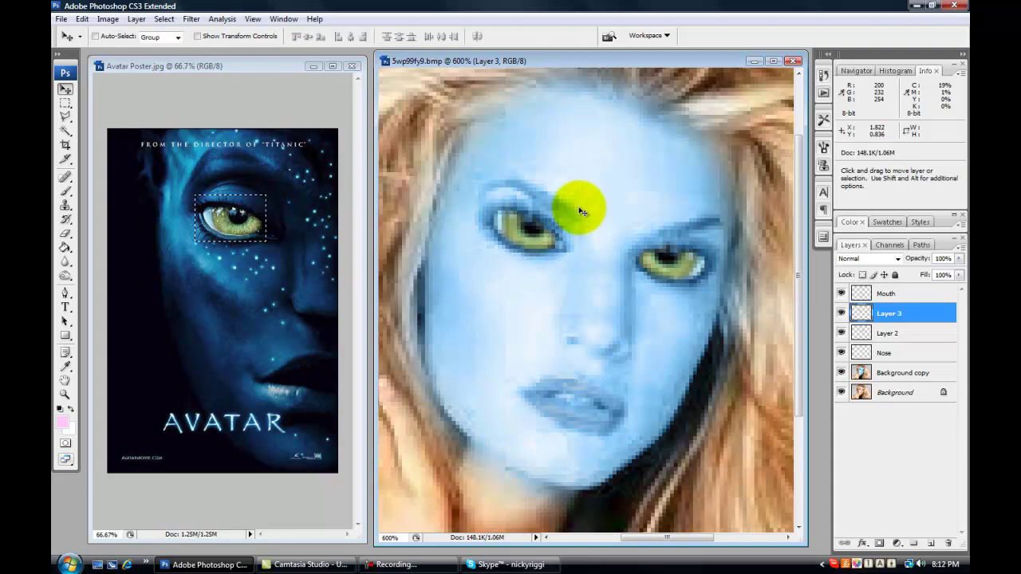
# Fine-tune the Layer 3 eye's position so it sits centered within the socket's dark rim, and apply the transformation.
pyautogui.hotkey('ctrl', '-')
pyautogui.hotkey('ctrl', '-')
pyautogui.hotkey('ctrl', '-')
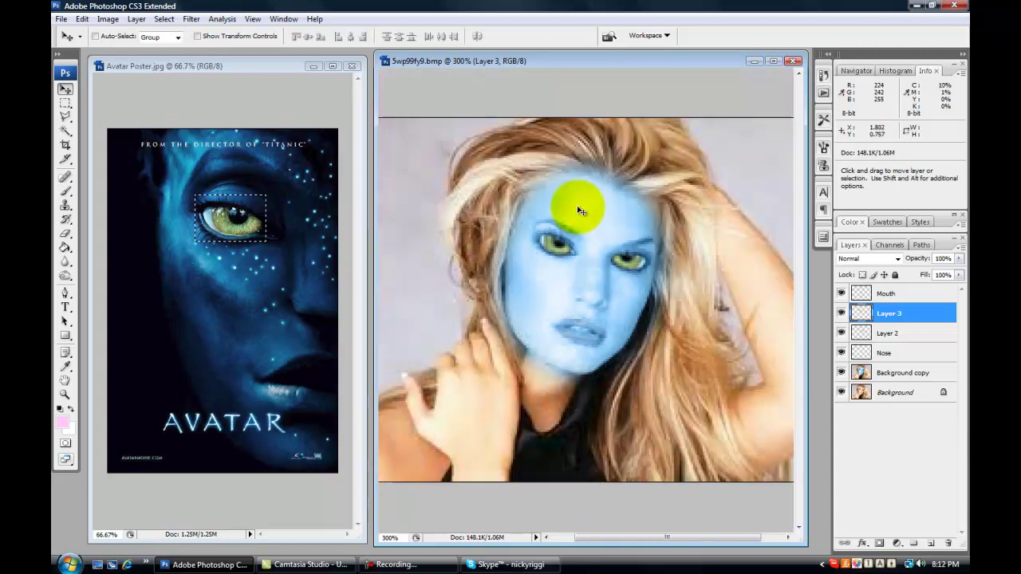
pyautogui.hotkey('ctrl', 't')
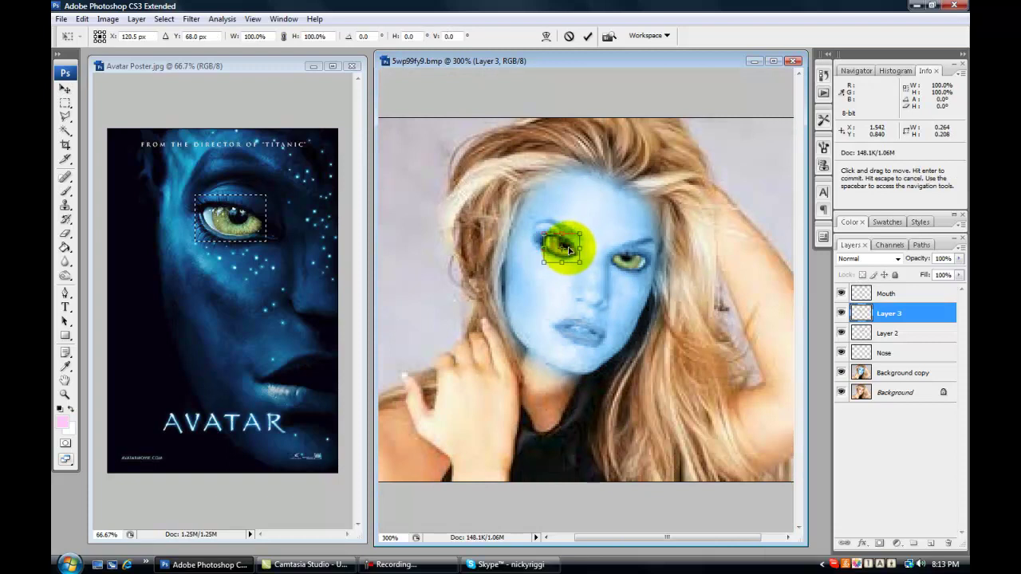
pyautogui.hotkey('ctrl', '+')
pyautogui.hotkey('ctrl', '+')
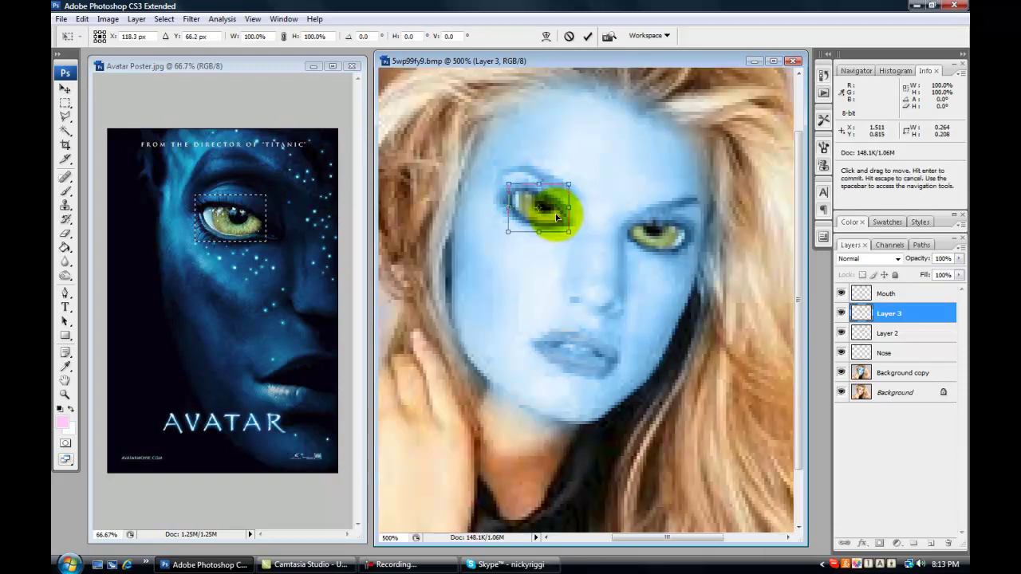
pyautogui.press('Return')
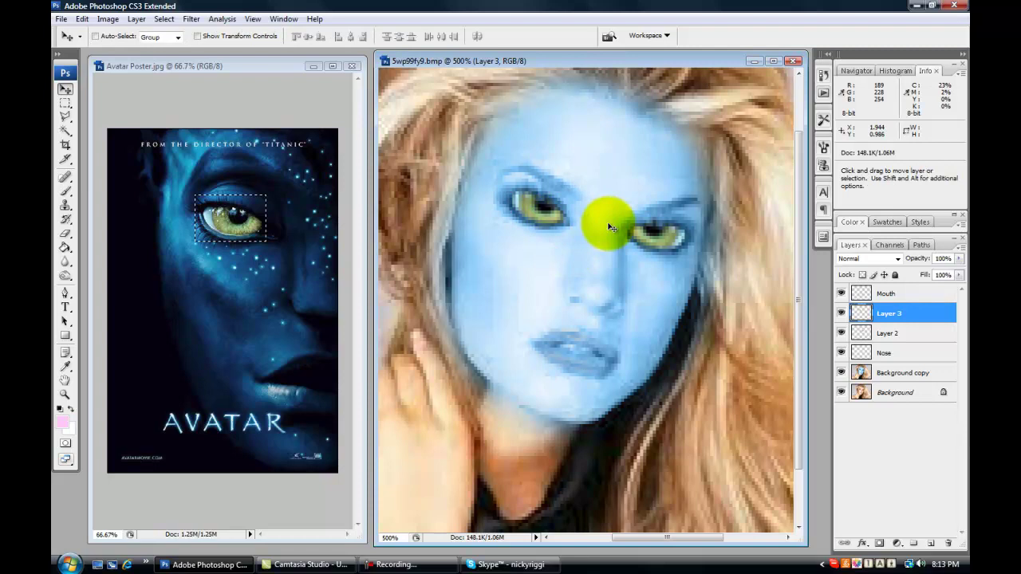
# Merge Layer 3 and Layer 2 so both green eyes are on a single layer.
pyautogui.hotkey('ctrl', '-')
pyautogui.hotkey('ctrl', '-')
pyautogui.keyDown('shift'); pyautogui.click(904, 332); pyautogui.keyUp('shift')
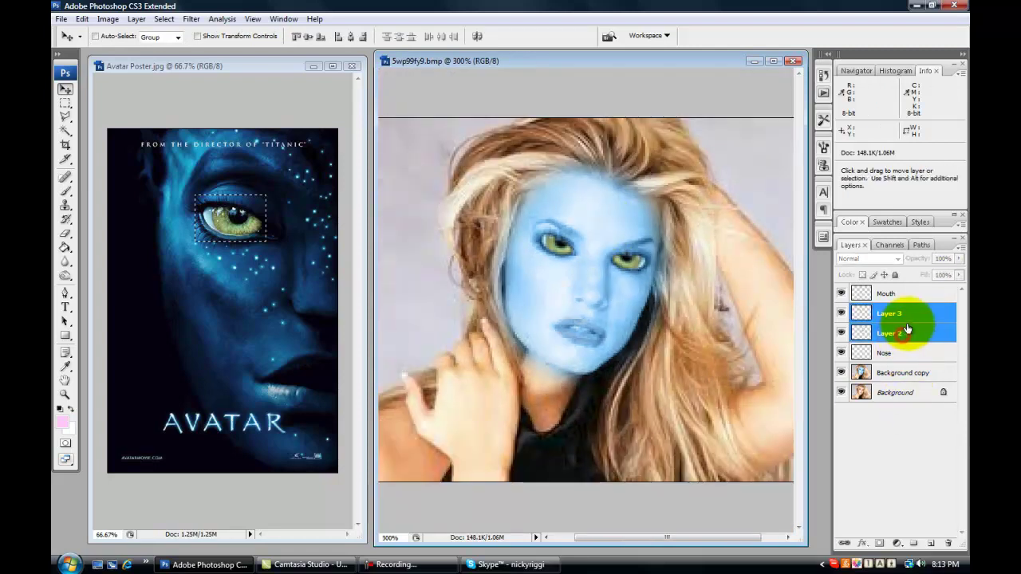
pyautogui.rightClick(907, 325)
pyautogui.click(850, 288)
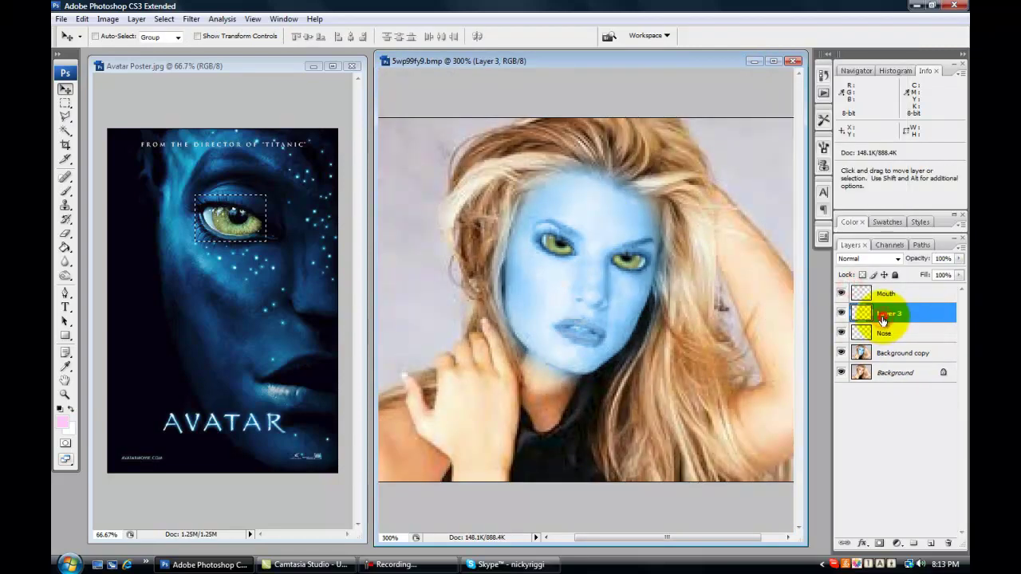
# Rename the merged eye layer to Eyes.
pyautogui.doubleClick(883, 320)
pyautogui.press('Escape')
pyautogui.doubleClick(888, 313)
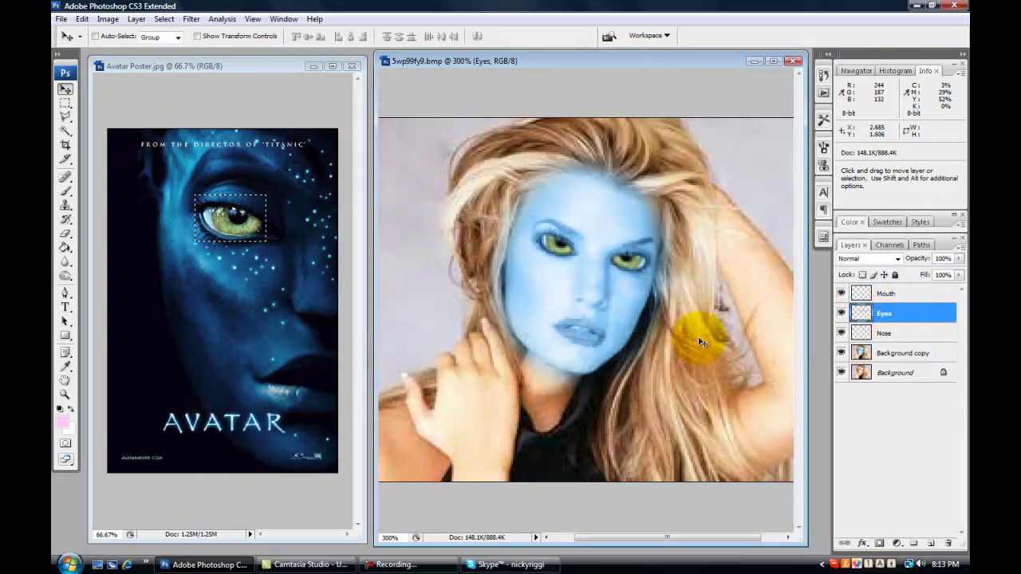
# Warp the lips on the Mouth layer, pulling the warp grid's upper-left corner slightly outward and adjusting the mesh near it.
pyautogui.hotkey('ctrl', '+')
pyautogui.hotkey('ctrl', '+')
pyautogui.hotkey('ctrl', '+')
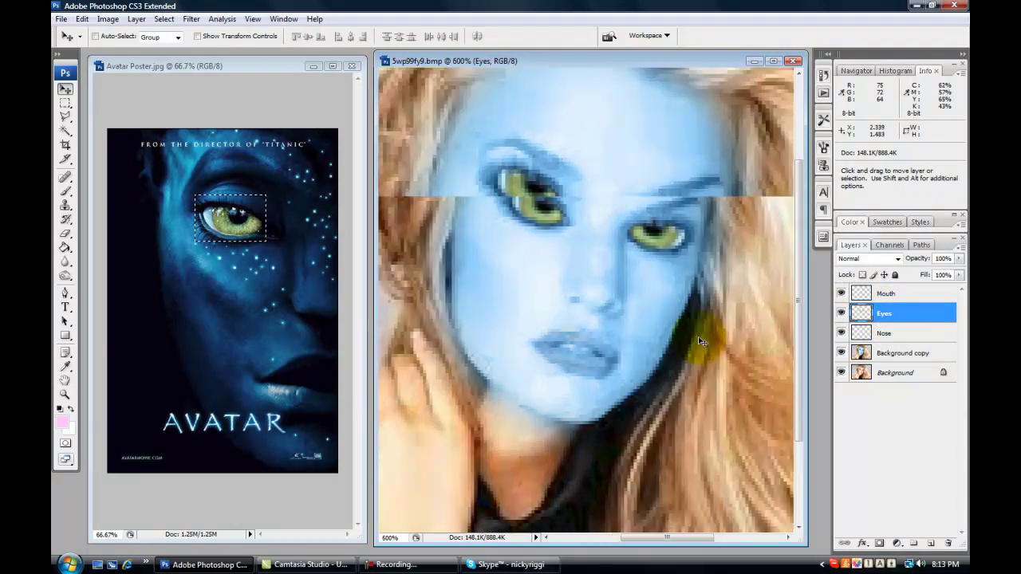
pyautogui.click(924, 292)
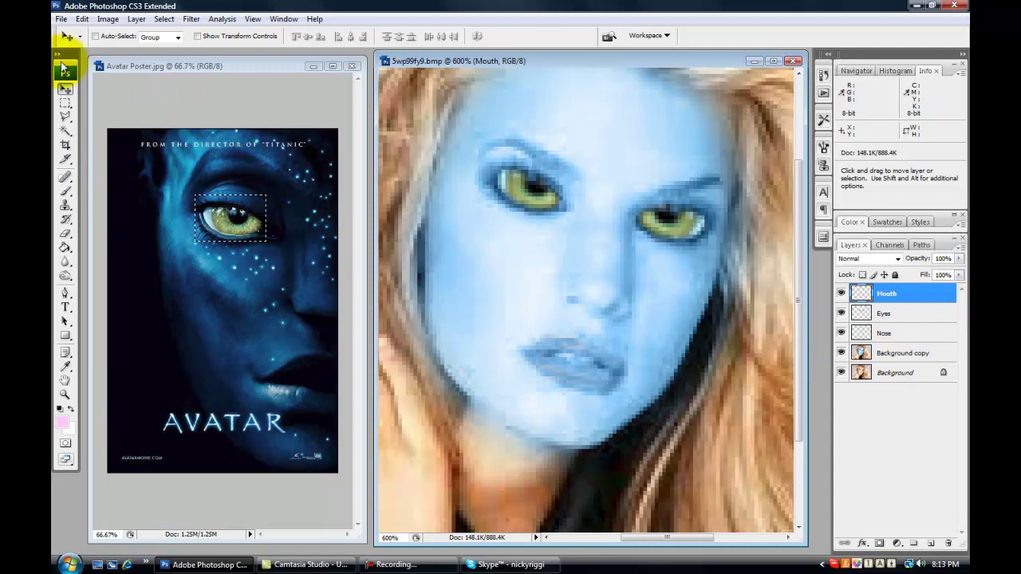
pyautogui.click(65, 102)
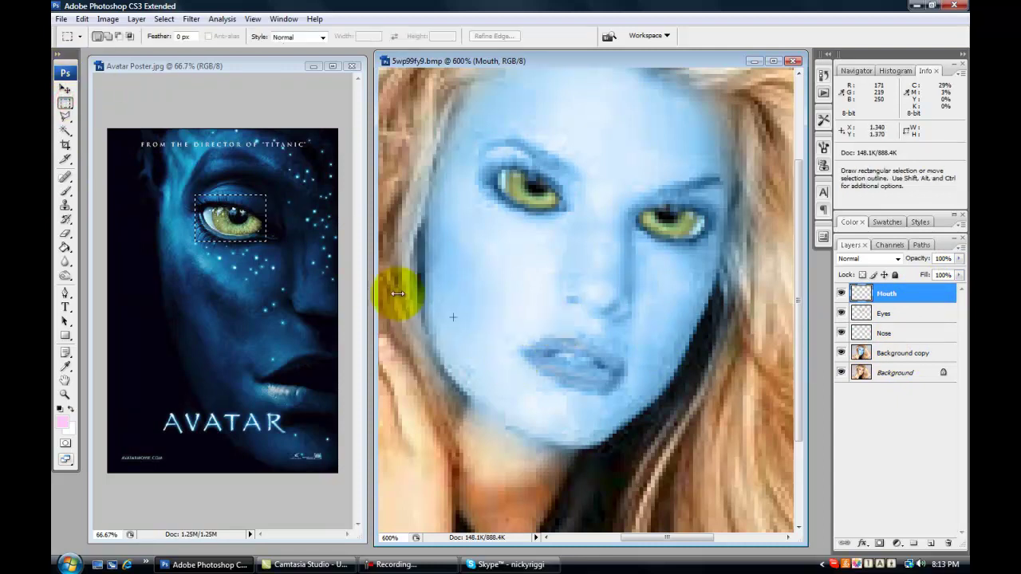
pyautogui.hotkey('ctrl', 't')
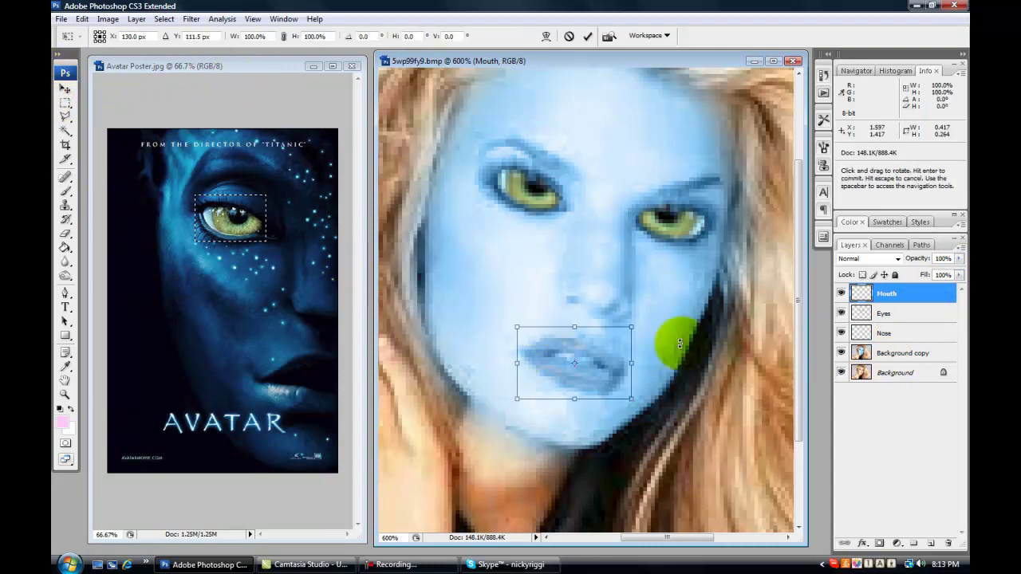
pyautogui.click(84, 20)
pyautogui.moveTo(232, 249)
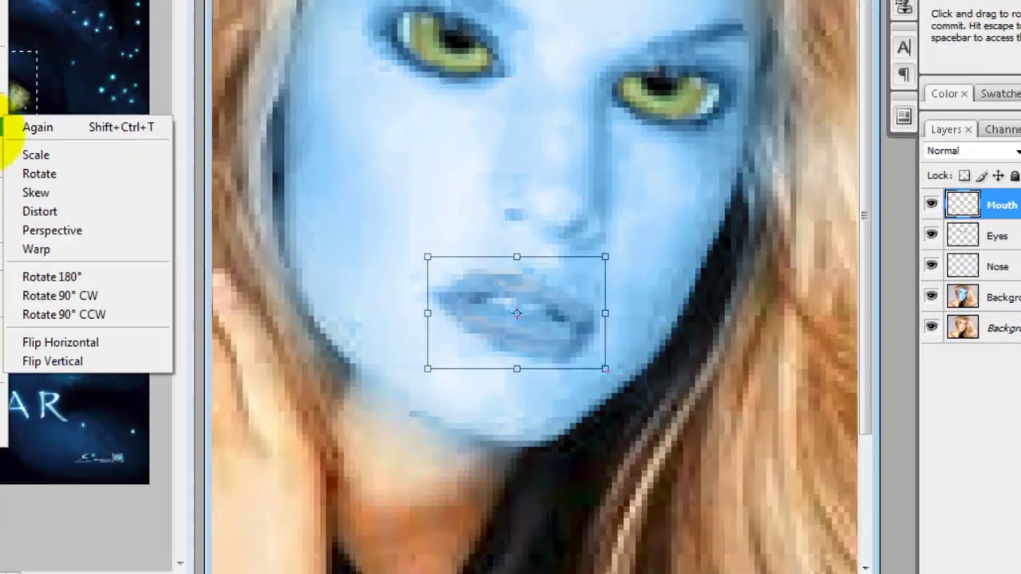
pyautogui.click(101, 269)
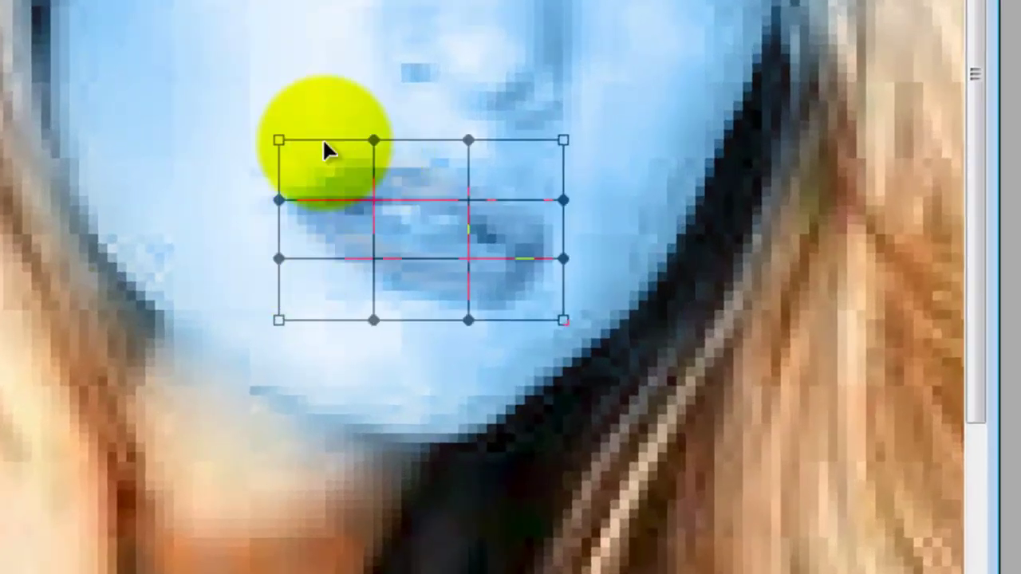
pyautogui.moveTo(278, 139)
pyautogui.mouseDown()
pyautogui.moveTo(263, 133)
pyautogui.moveTo(274, 138)
pyautogui.mouseUp()
pyautogui.click(335, 179)
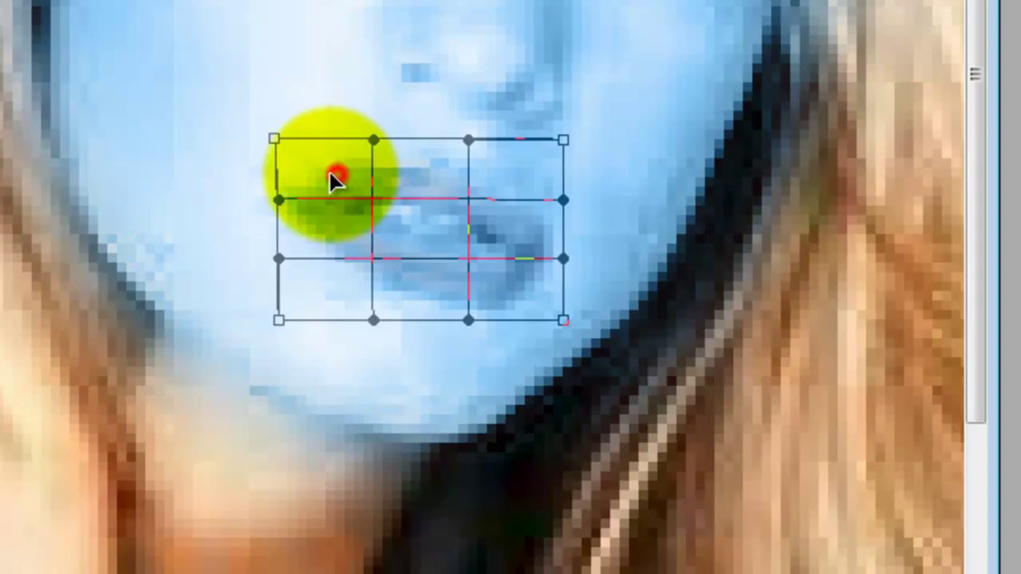